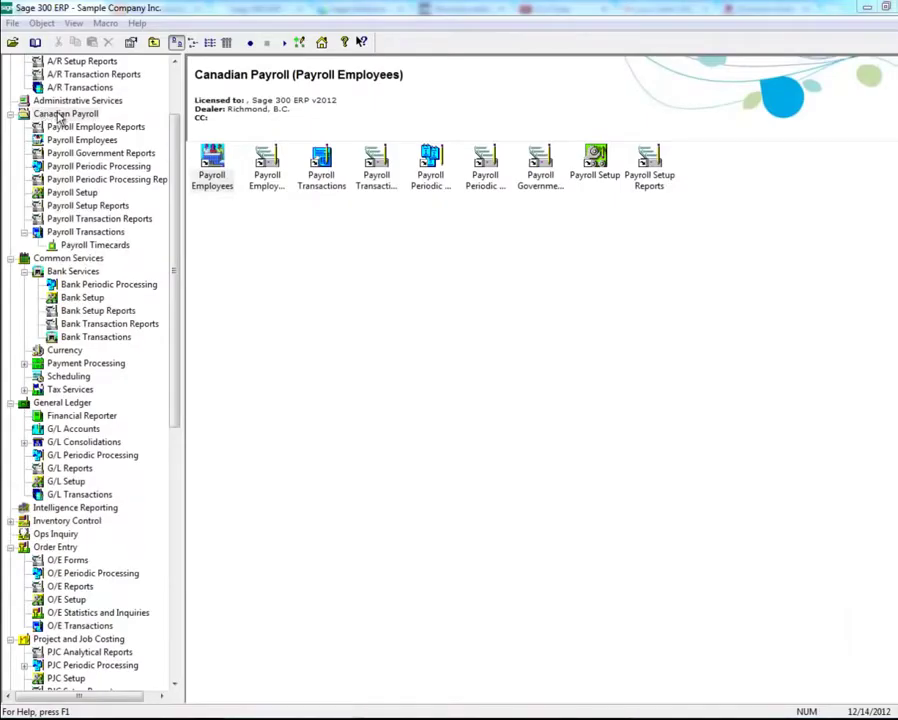
Expand the Canadian Payroll node to list its payroll function folders
left_click(61, 115)
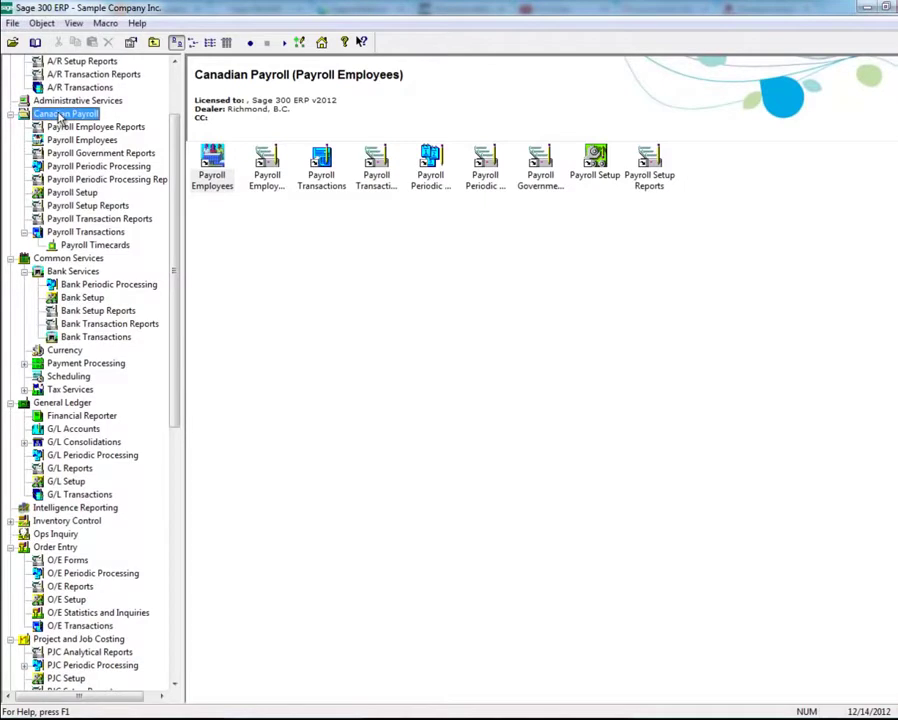
Open Transaction History for the first listed employee, dated December 14, 2012
left_click(84, 140)
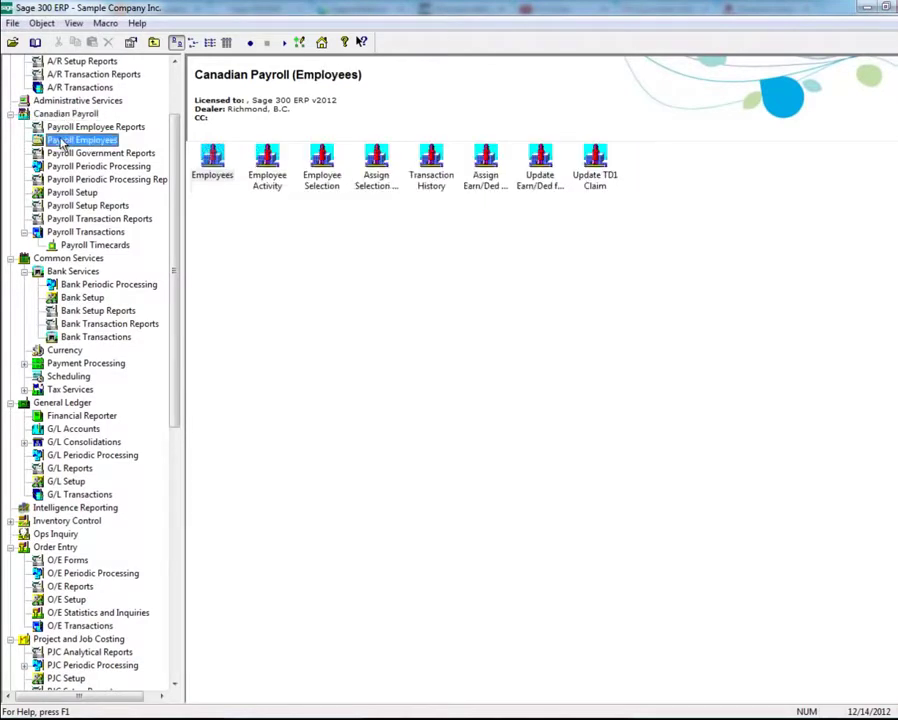
double_click(440, 165)
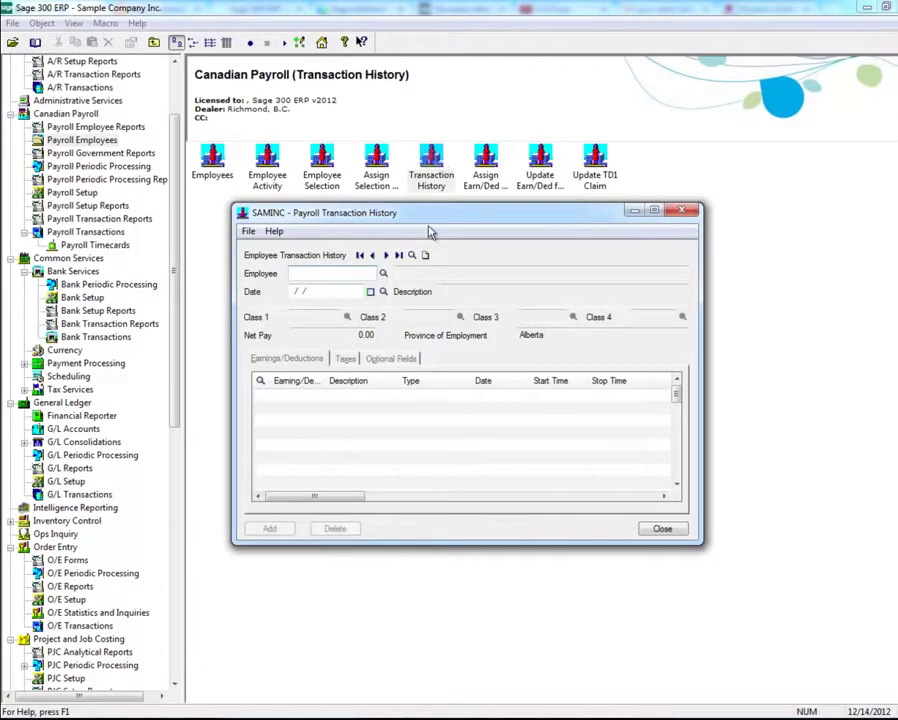
left_click(382, 273)
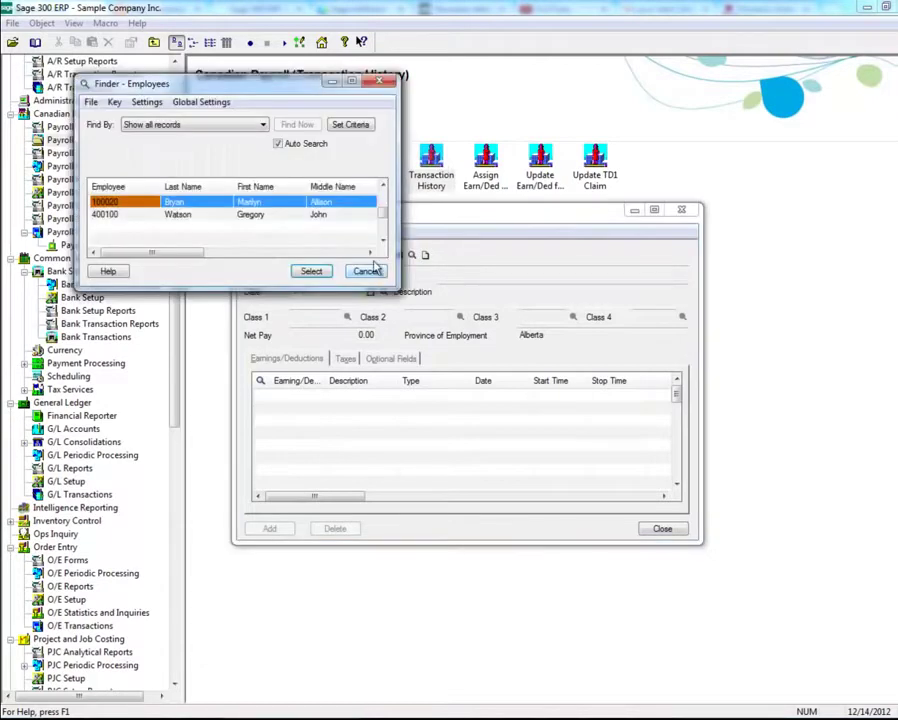
left_click(312, 272)
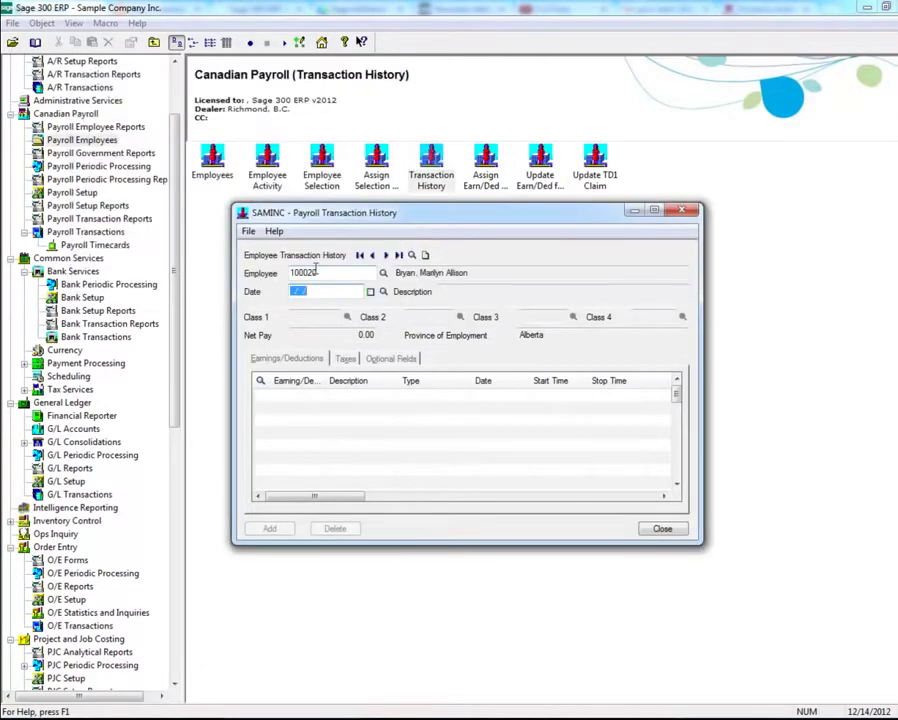
left_click(370, 292)
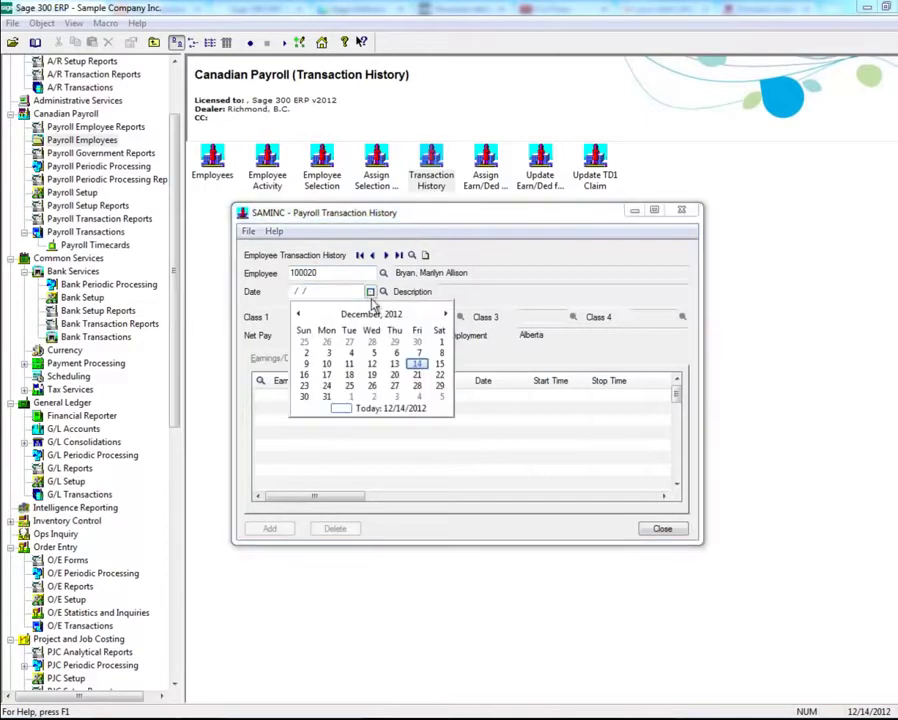
left_click(418, 366)
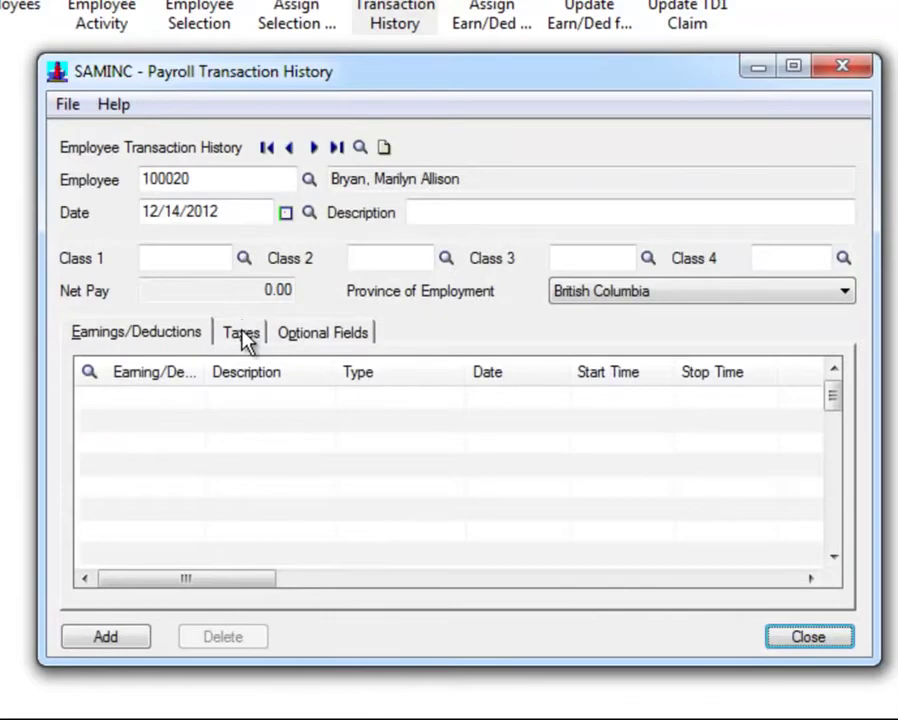
Insert a new Taxes row with tax code INCTAX (Income Tax)
left_click(241, 333)
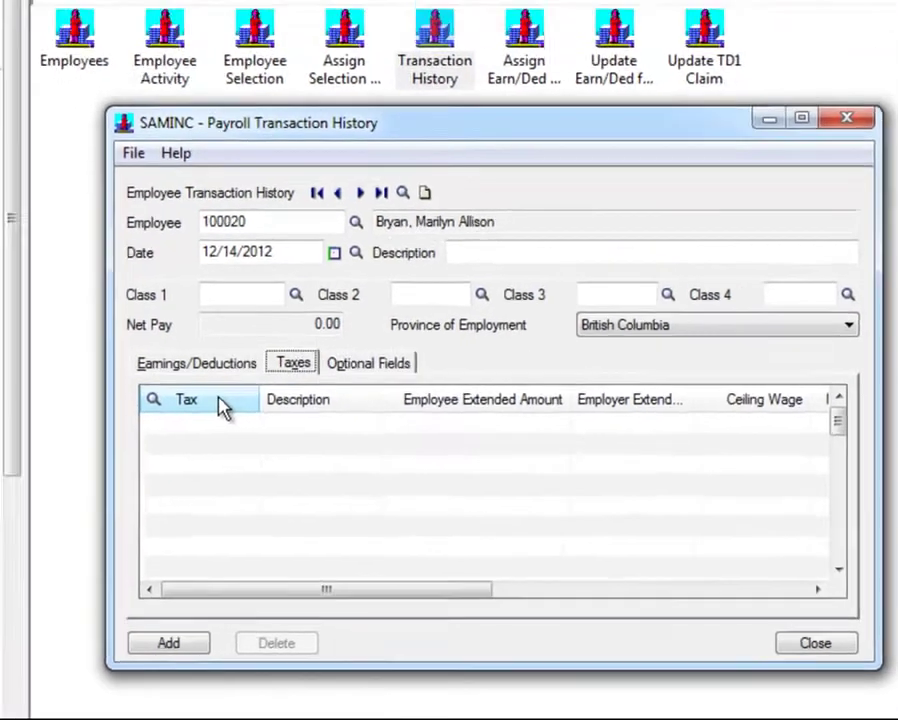
key("Insert")
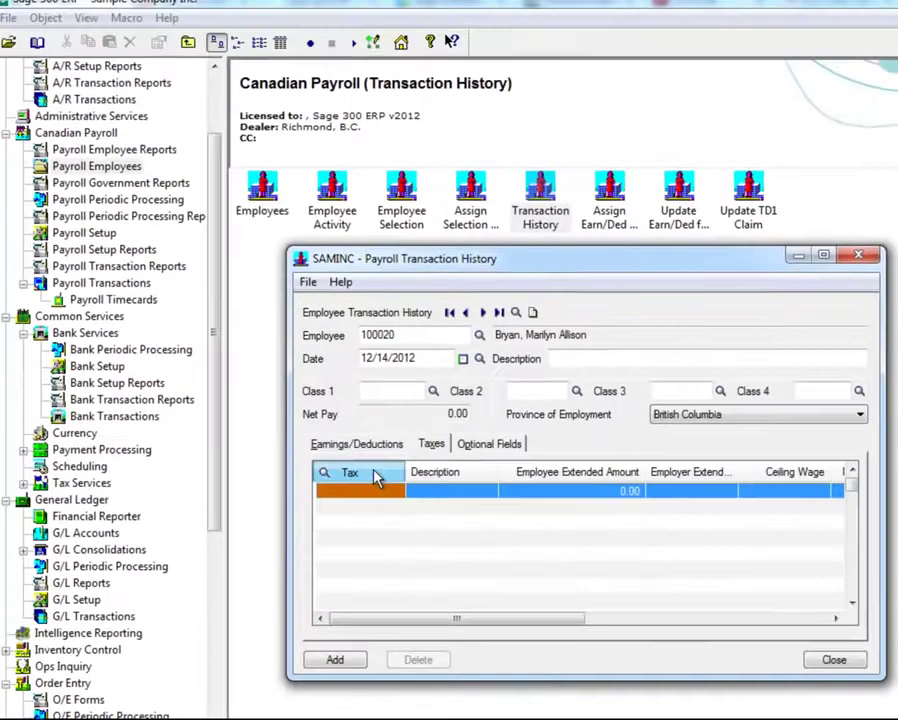
key("F5")
left_click(62, 157)
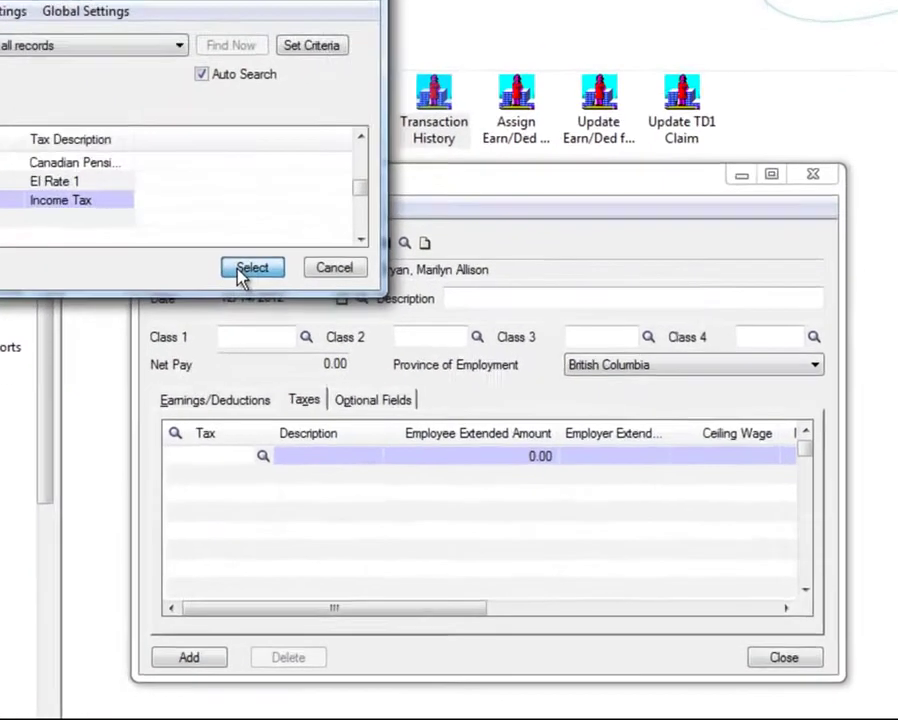
left_click(386, 335)
key("Tab")
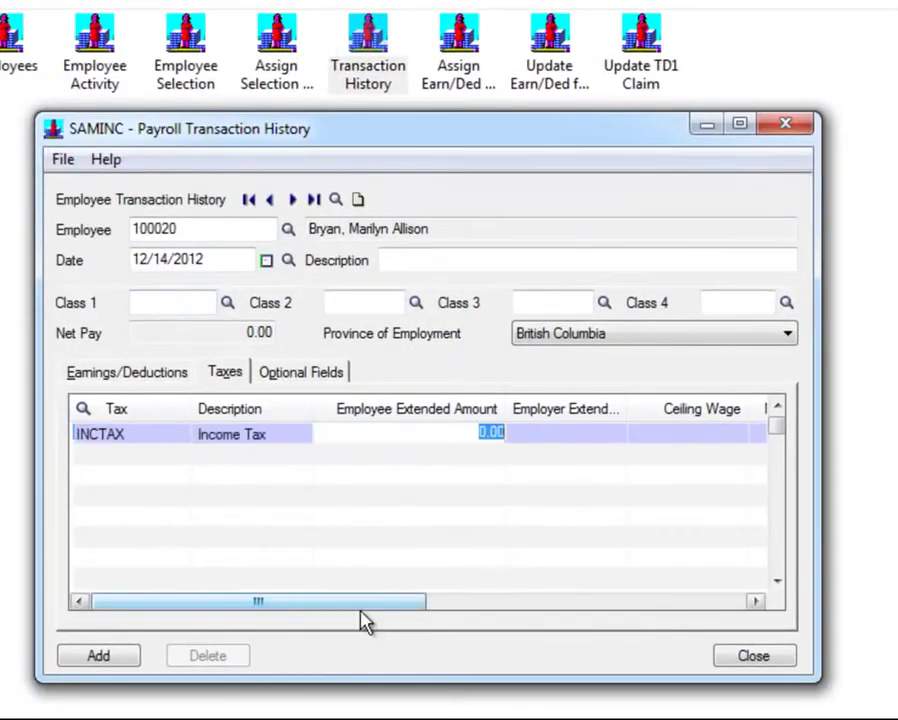
Enter 150 as the INCTAX Earnings Before Deductions and add the history entry
left_click_drag(363, 614, 570, 620)
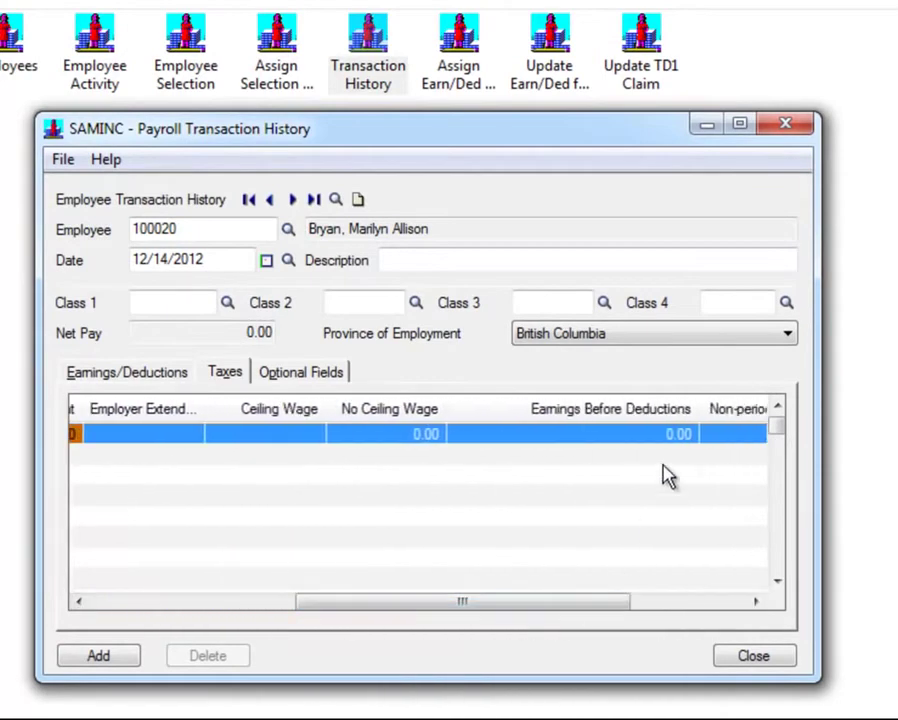
left_click(662, 432)
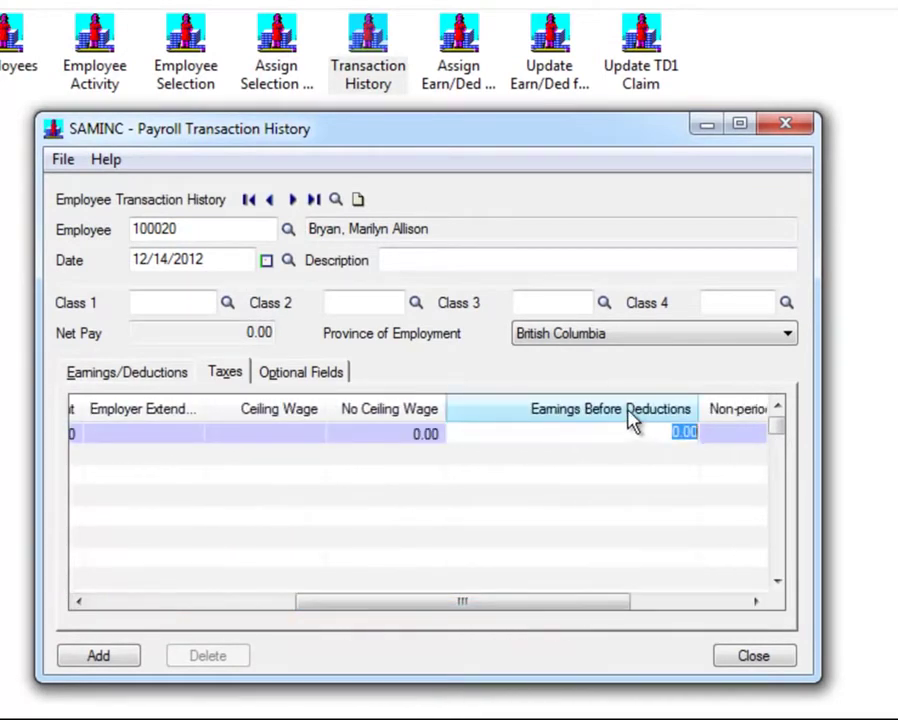
type("150")
key("Home")
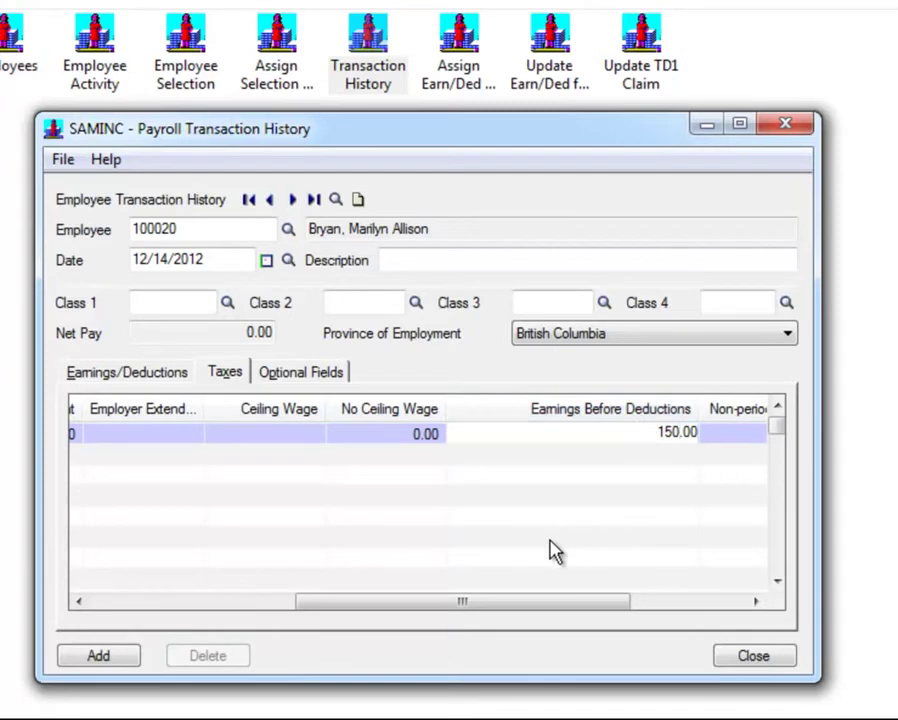
left_click_drag(610, 612, 320, 604)
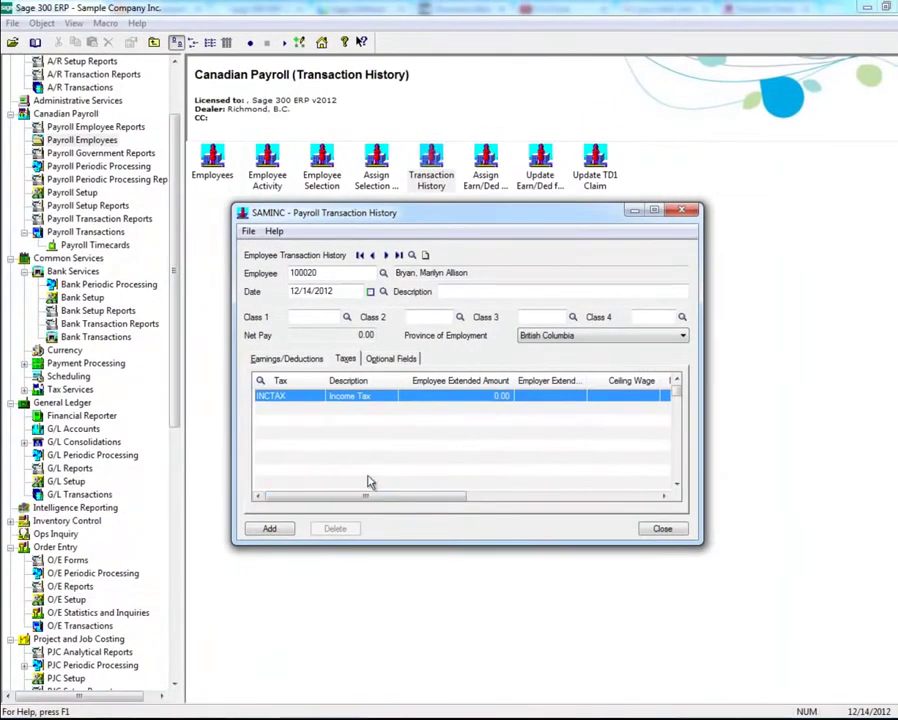
left_click(269, 530)
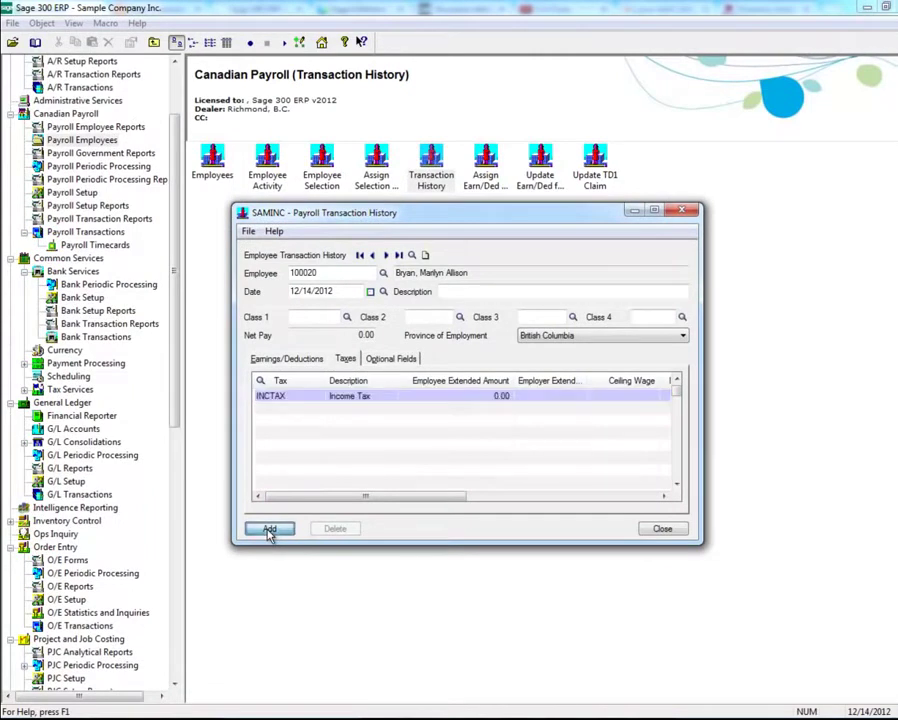
Close Transaction History and print the T4 slips on Employees - Plain Paper forms
left_click(664, 529)
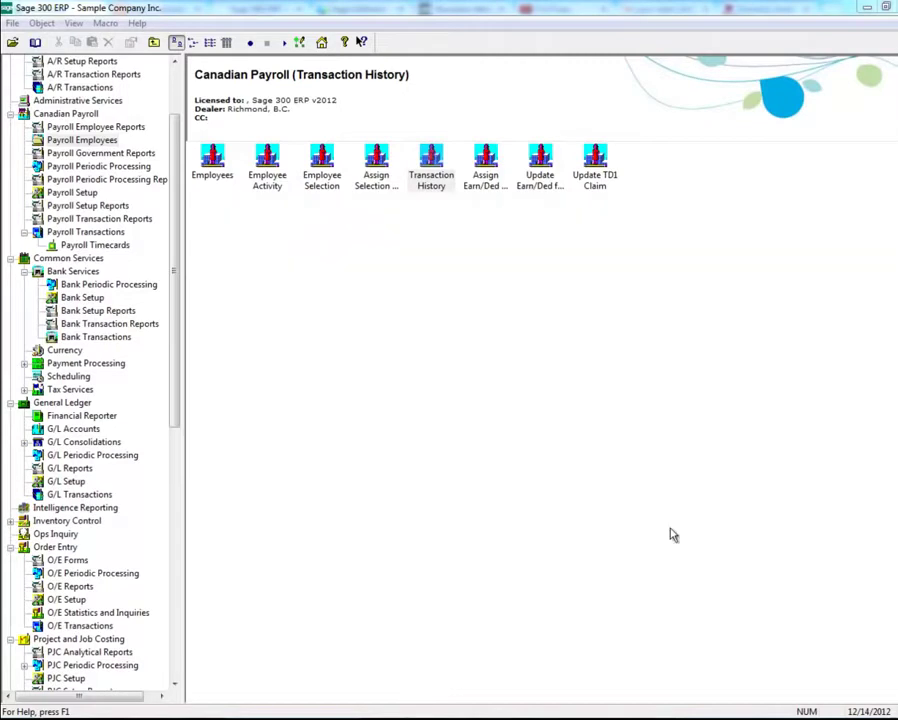
left_click(89, 154)
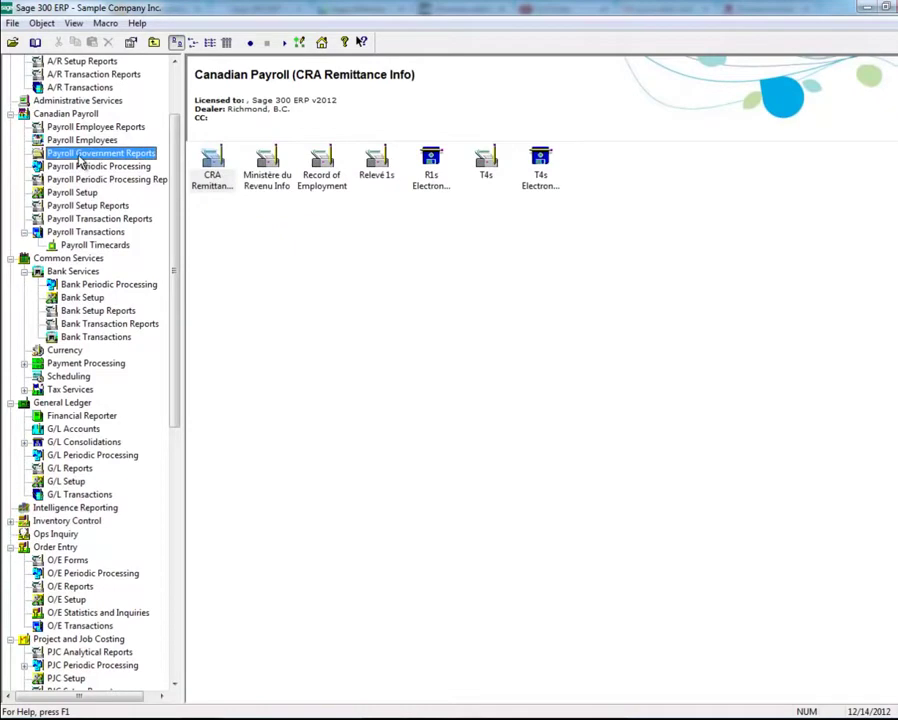
double_click(487, 165)
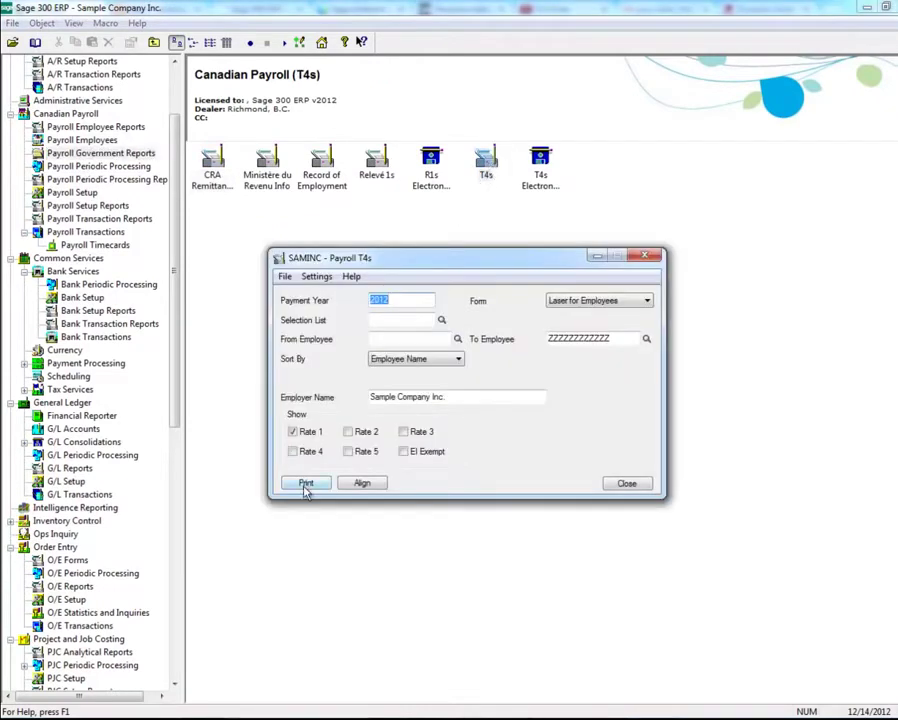
left_click(600, 300)
left_click(585, 352)
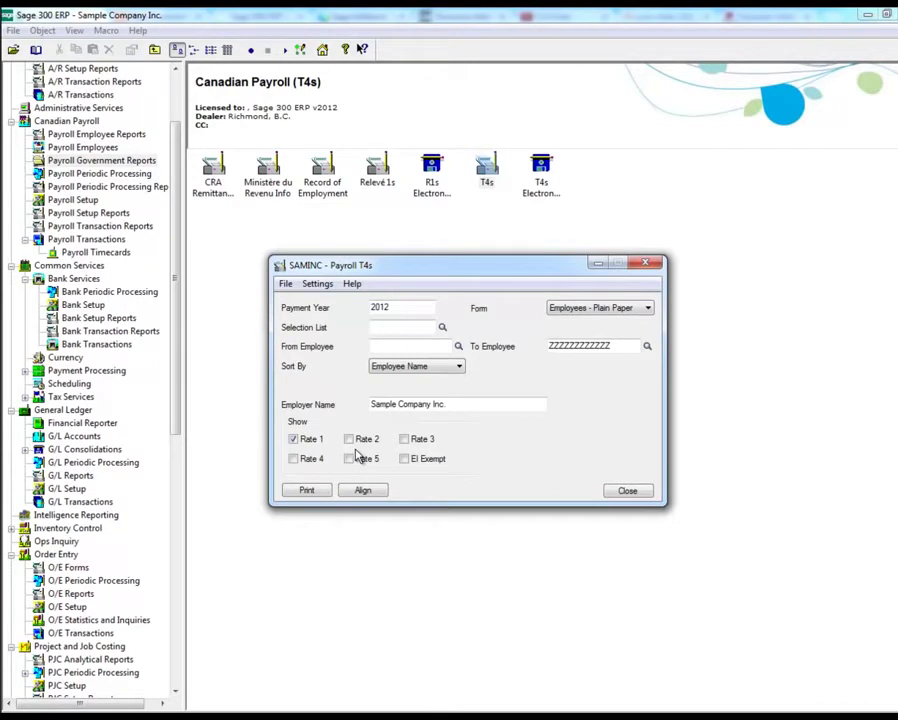
left_click(305, 489)
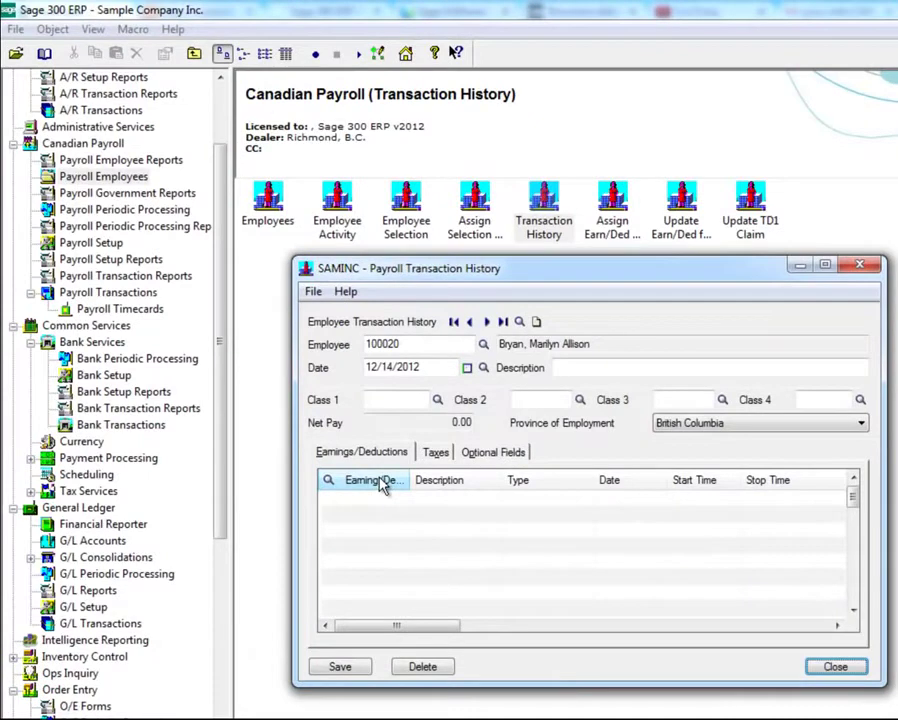
Add a CPP tax row with a -10.00 employee amount, save, and close the window
left_click(435, 452)
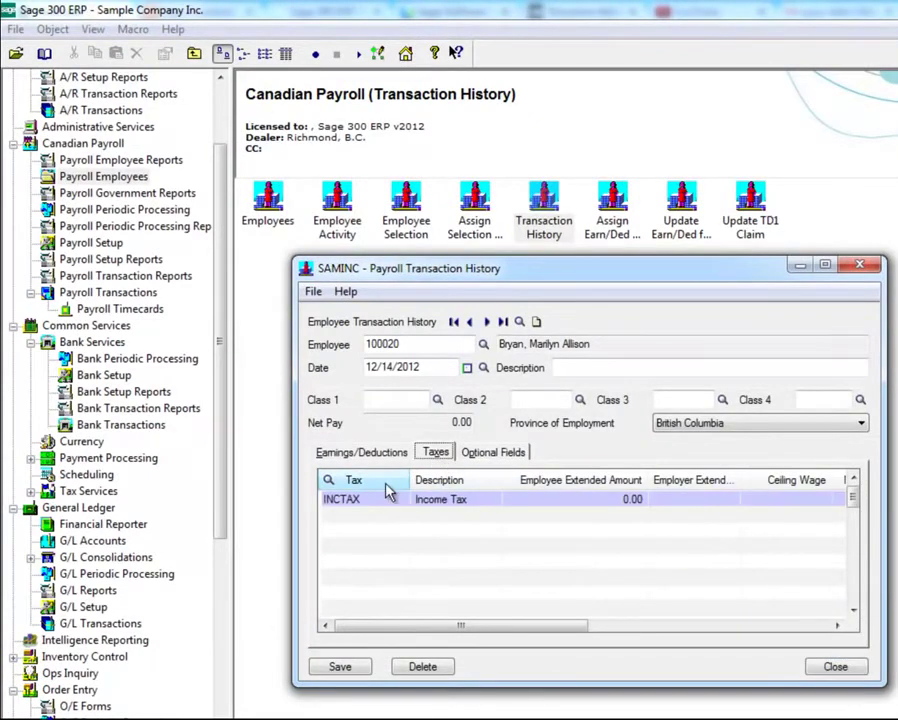
left_click(328, 480)
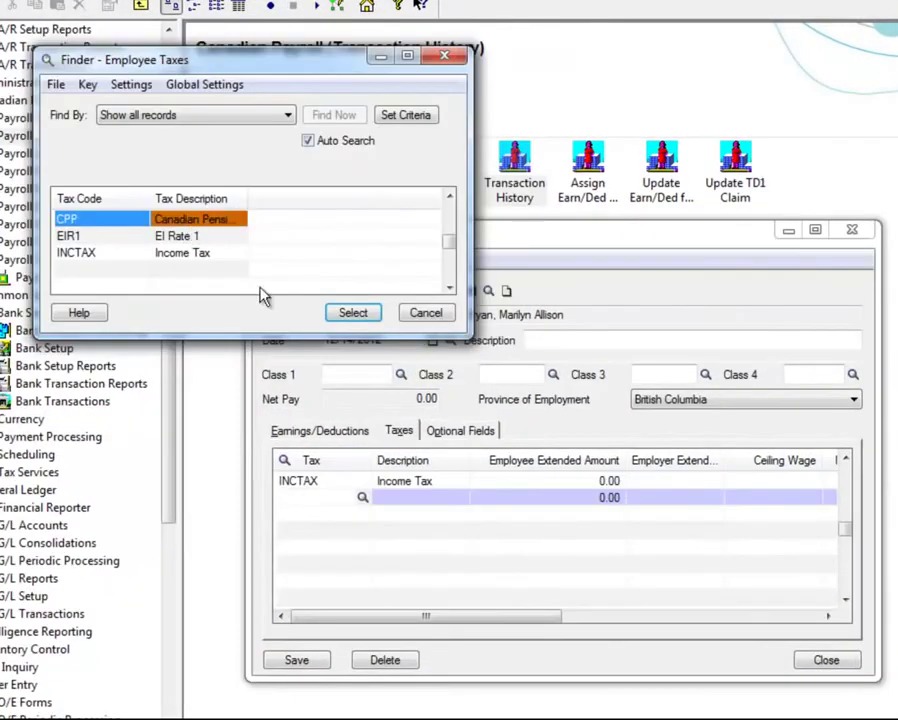
left_click(352, 312)
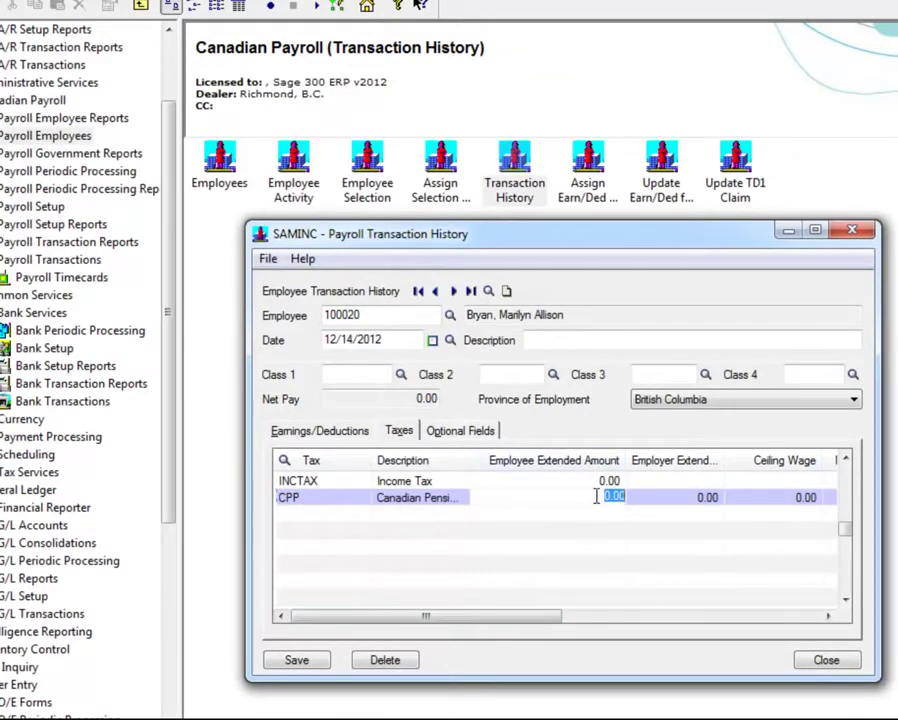
key("Left")
type("-10")
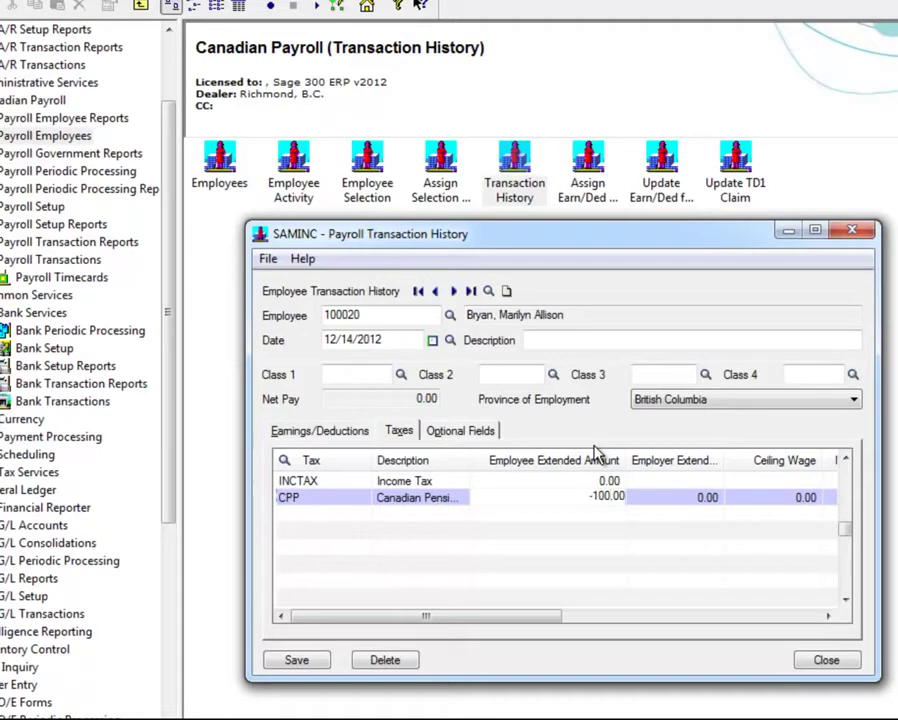
key("BackSpace")
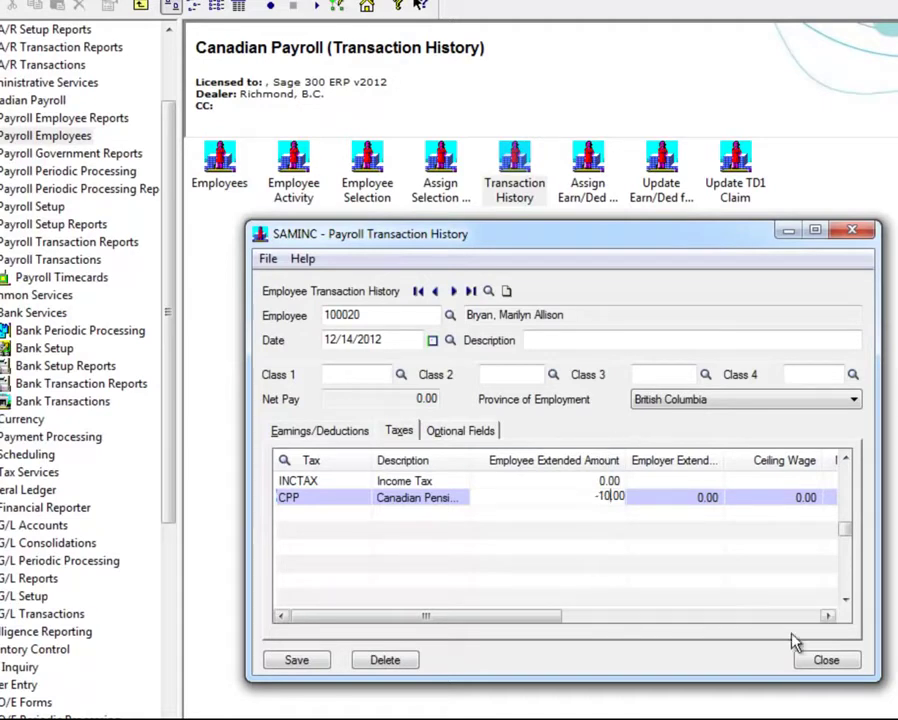
left_click(293, 665)
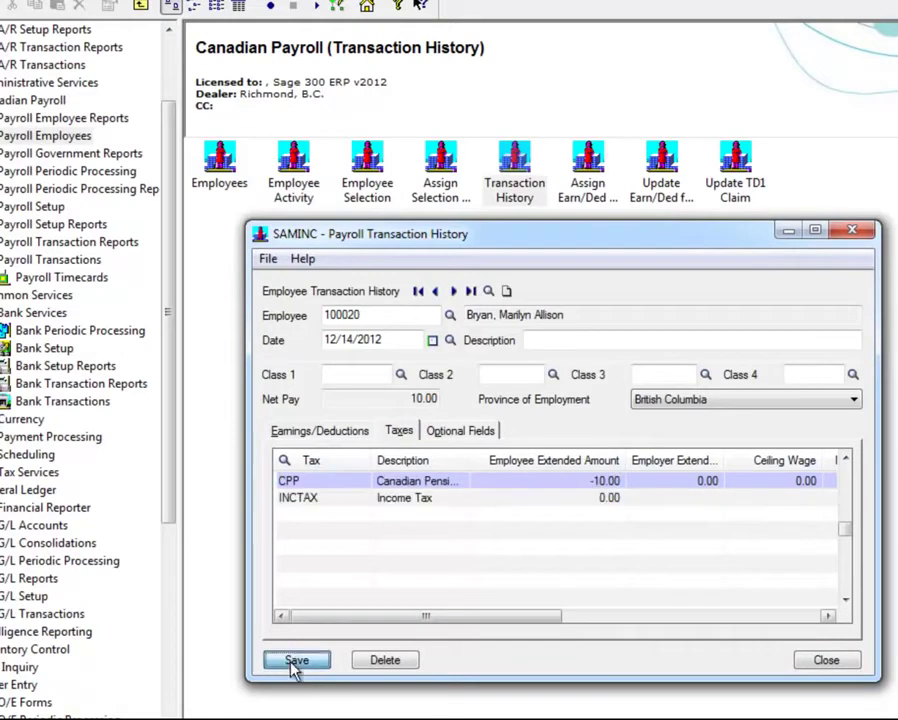
left_click(822, 672)
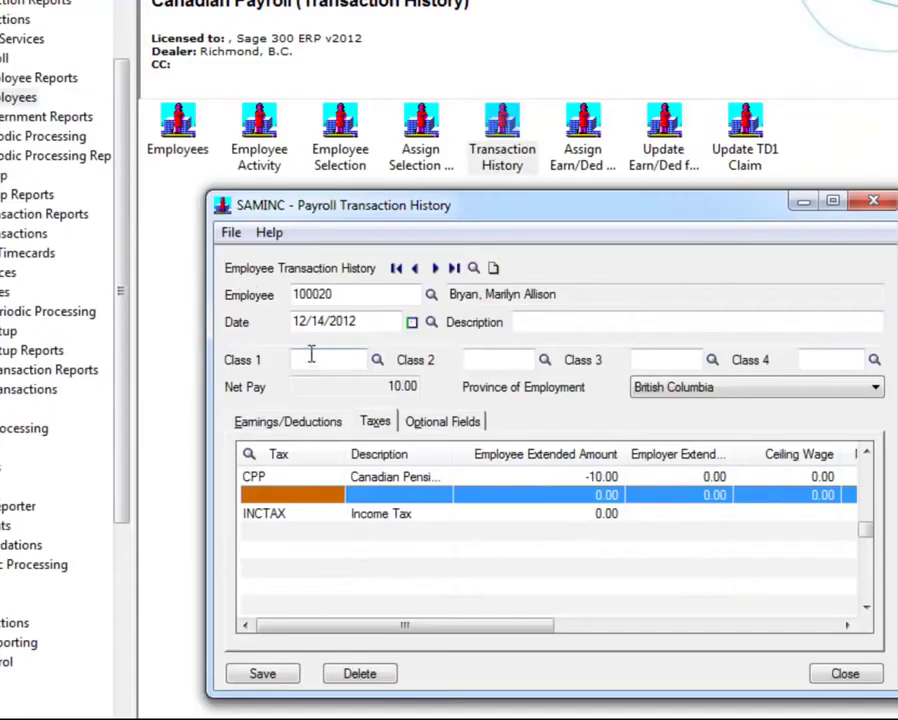
Add an EIR1 tax row with a 50.00 employee extended amount
left_click(314, 505)
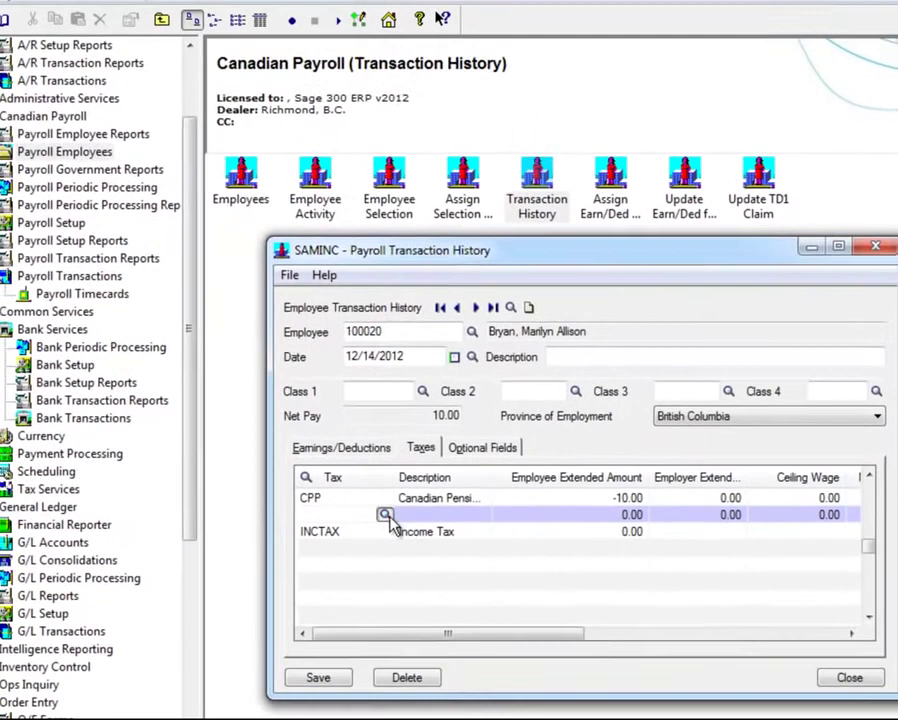
left_click(386, 515)
left_click(208, 256)
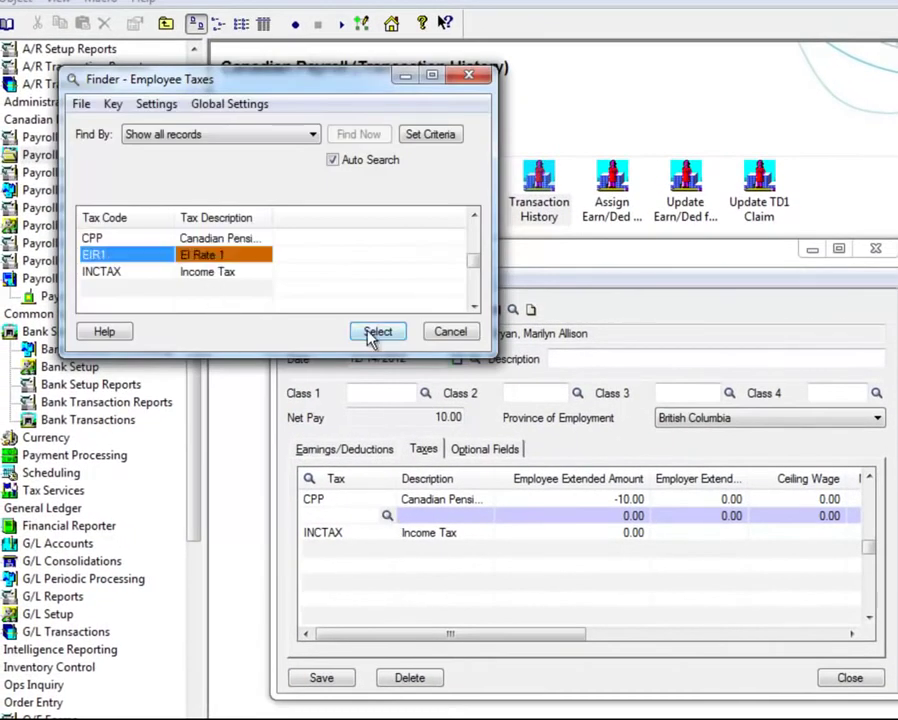
left_click(372, 336)
key("Tab")
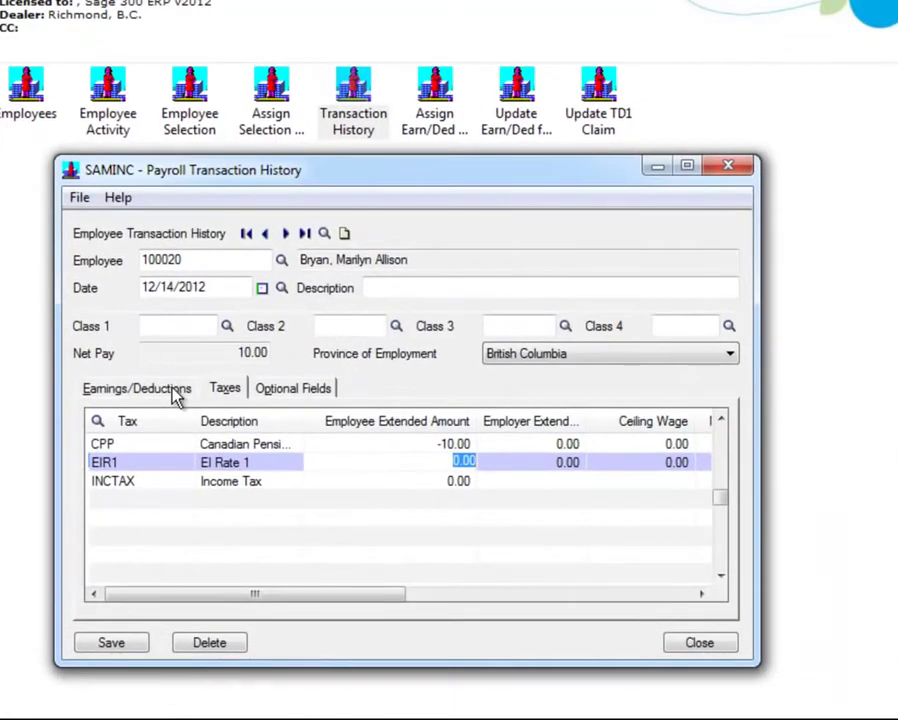
type("50")
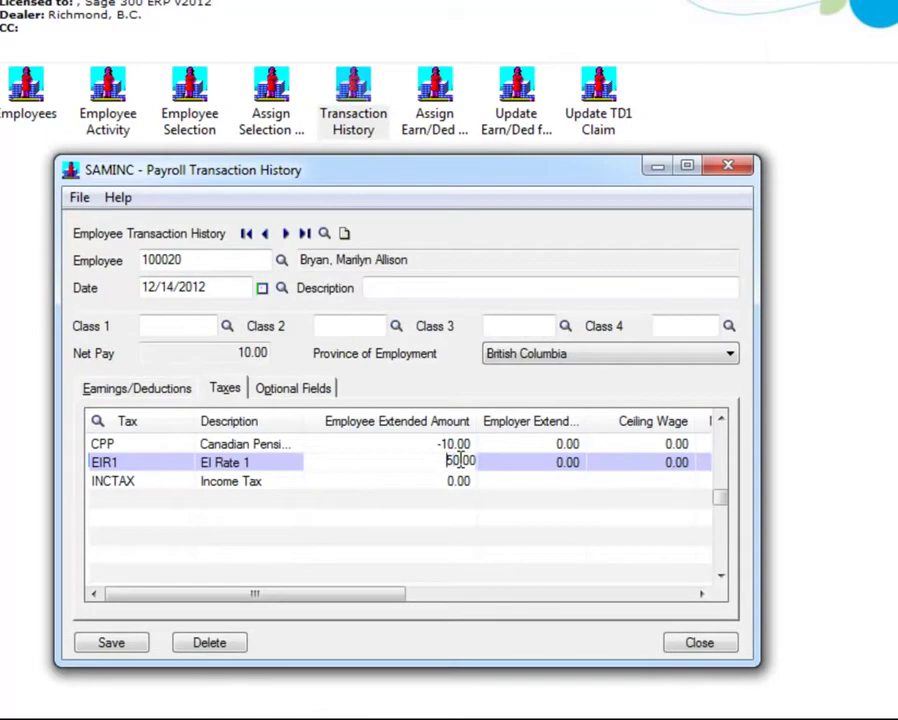
type("-")
key("BackSpace")
key("Delete")
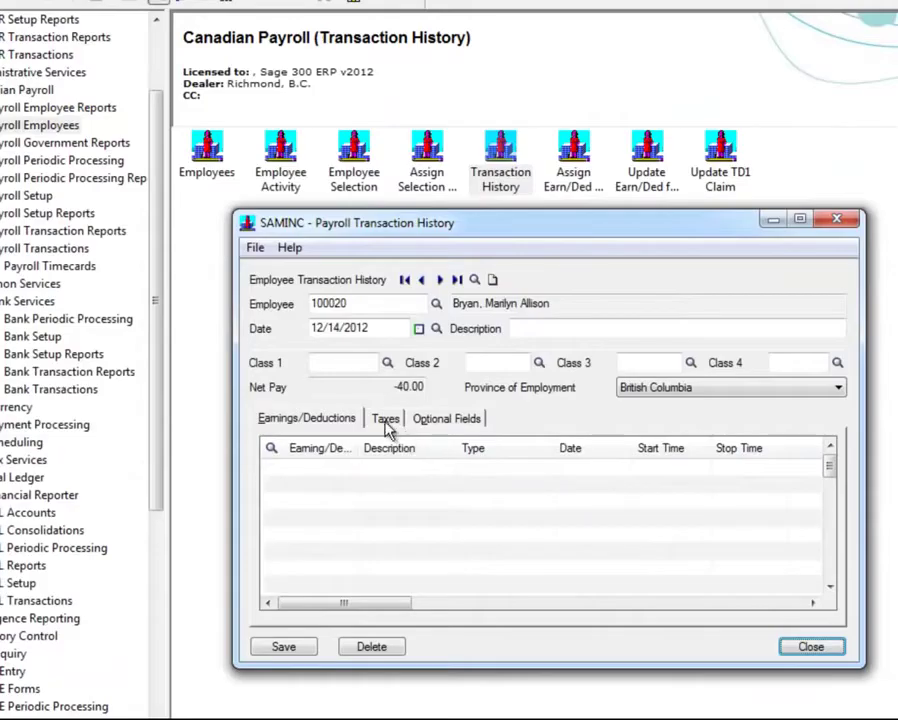
Insert an EIR1 tax row below CPP with a 100.00 ceiling wage
left_click(386, 421)
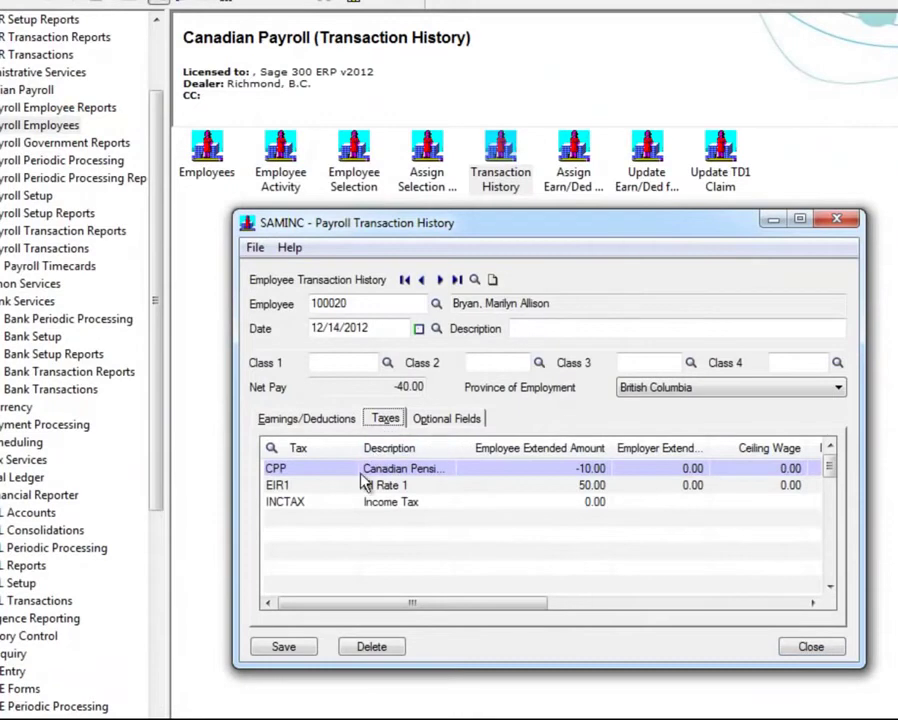
left_click(324, 466)
key("Insert")
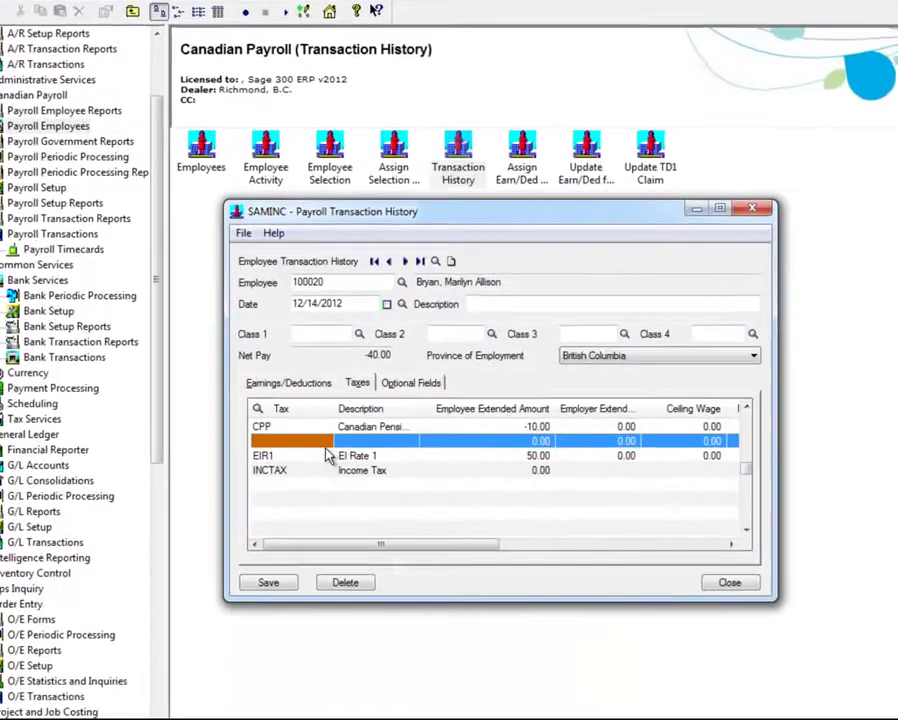
left_click(318, 409)
left_click(333, 474)
left_click(170, 214)
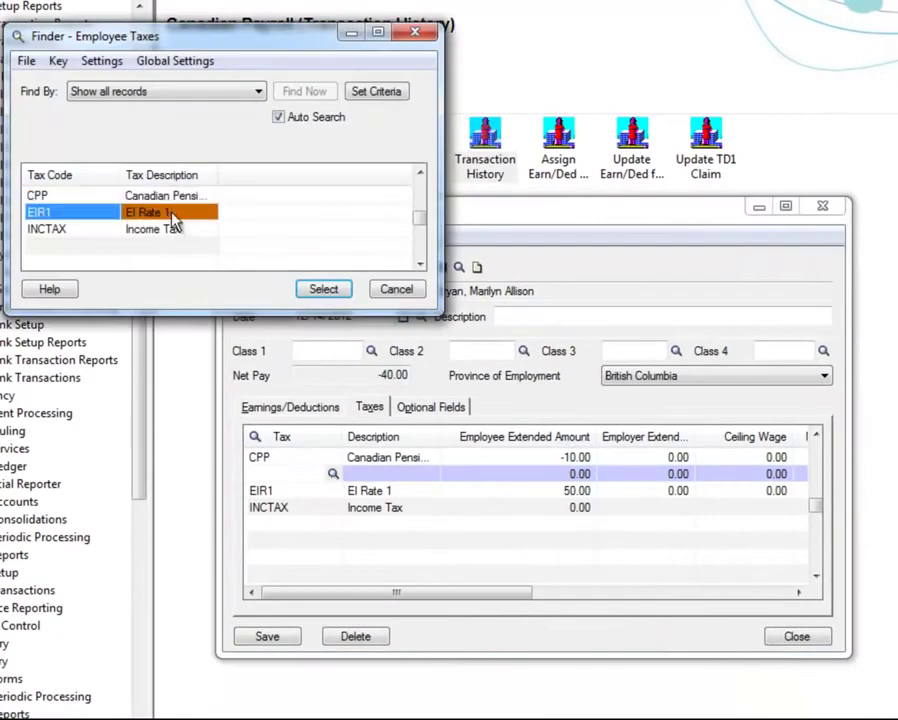
left_click(305, 289)
key("Tab")
key("Tab")
key("Tab")
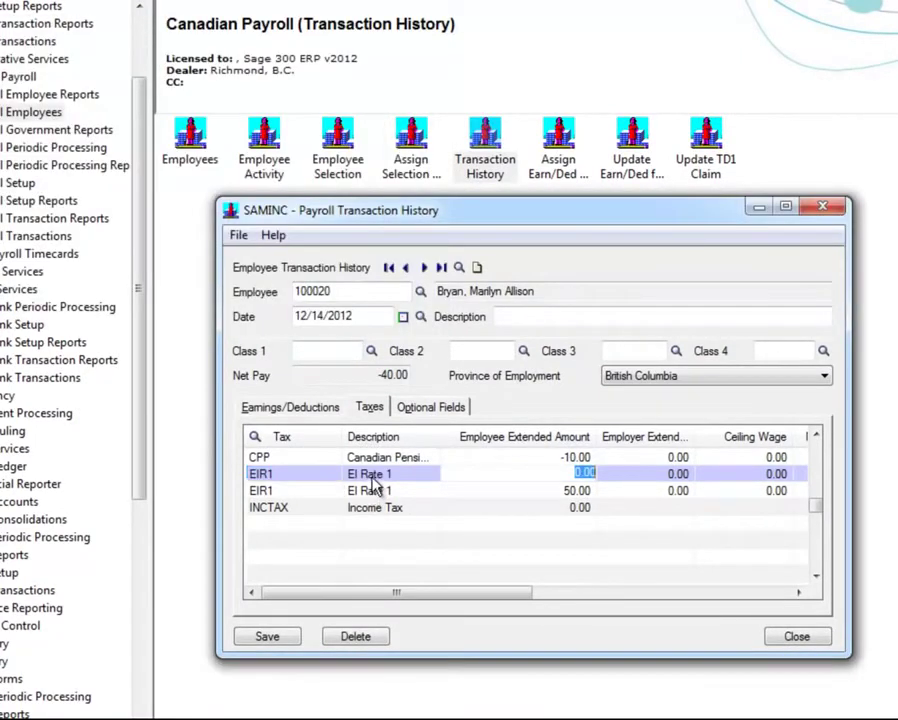
left_click(681, 471)
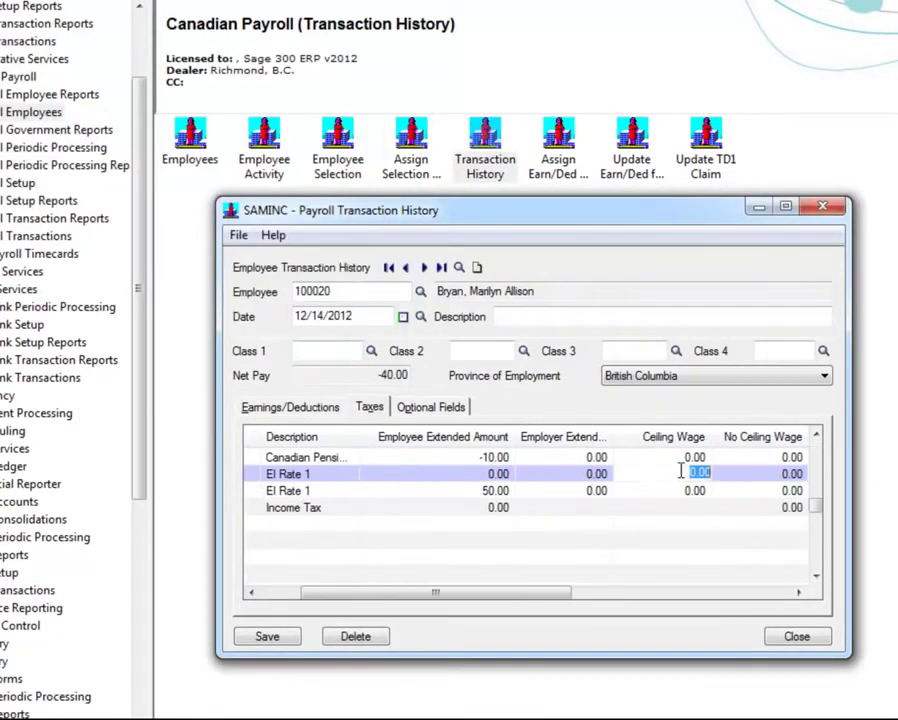
left_click(692, 472)
type("100")
key("Tab")
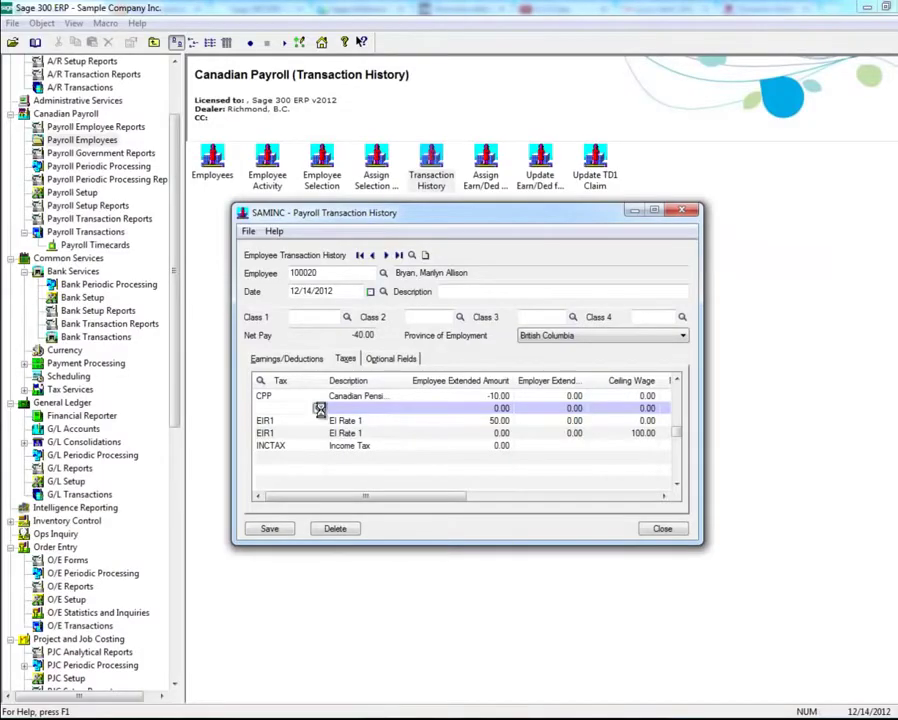
Fill another new tax row with CPP and a 2,000 ceiling wage
left_click(318, 408)
left_click(293, 275)
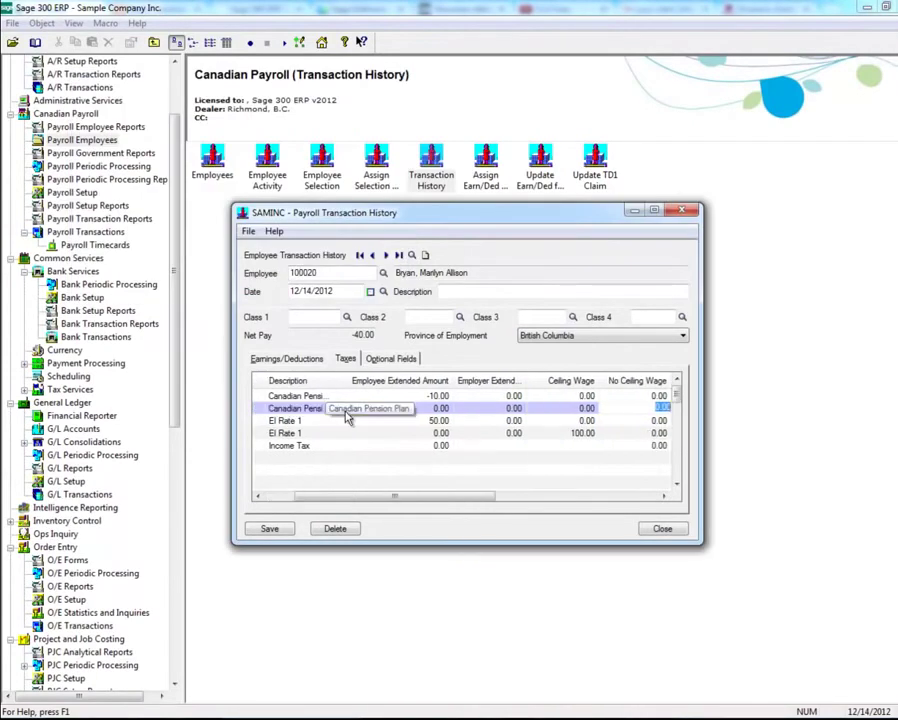
left_click(585, 408)
type("2,000")
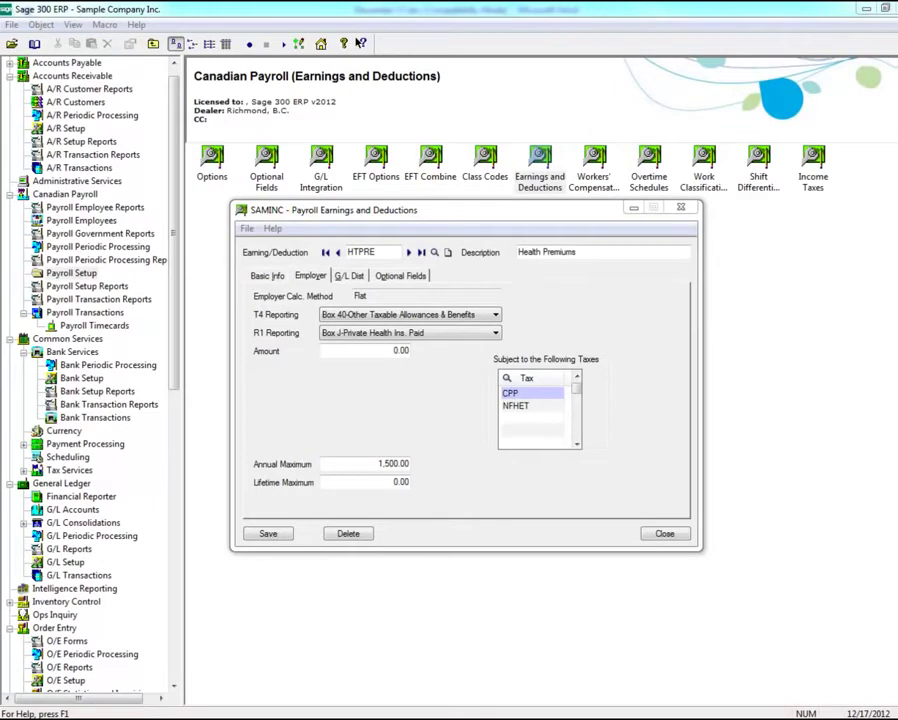
Keep HTPRE's T4 reporting box as Box 40-Other Taxable Allowances & Benefits
left_click(494, 314)
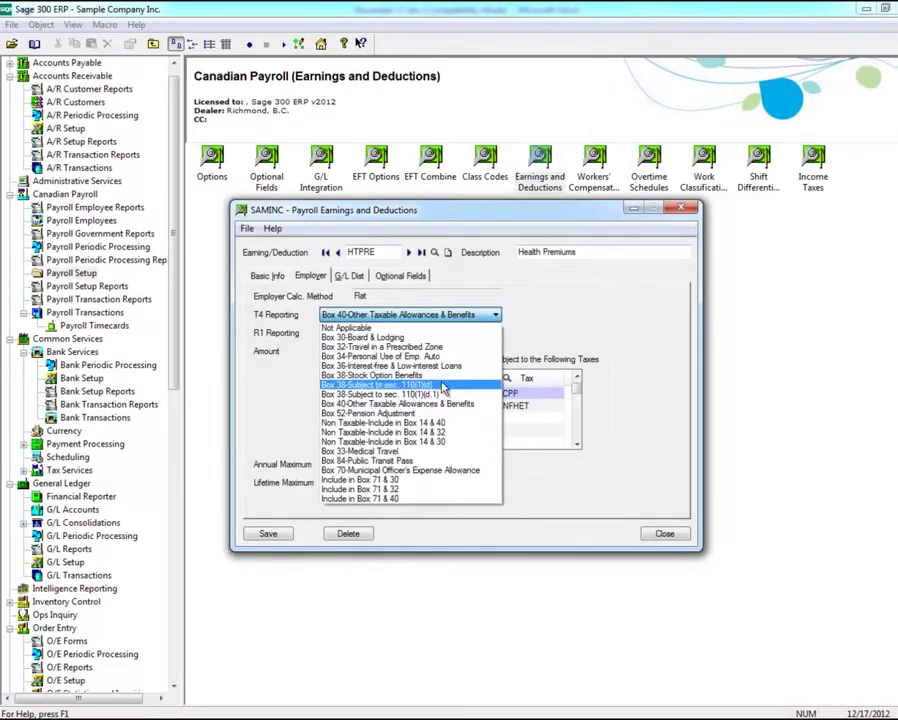
left_click(441, 404)
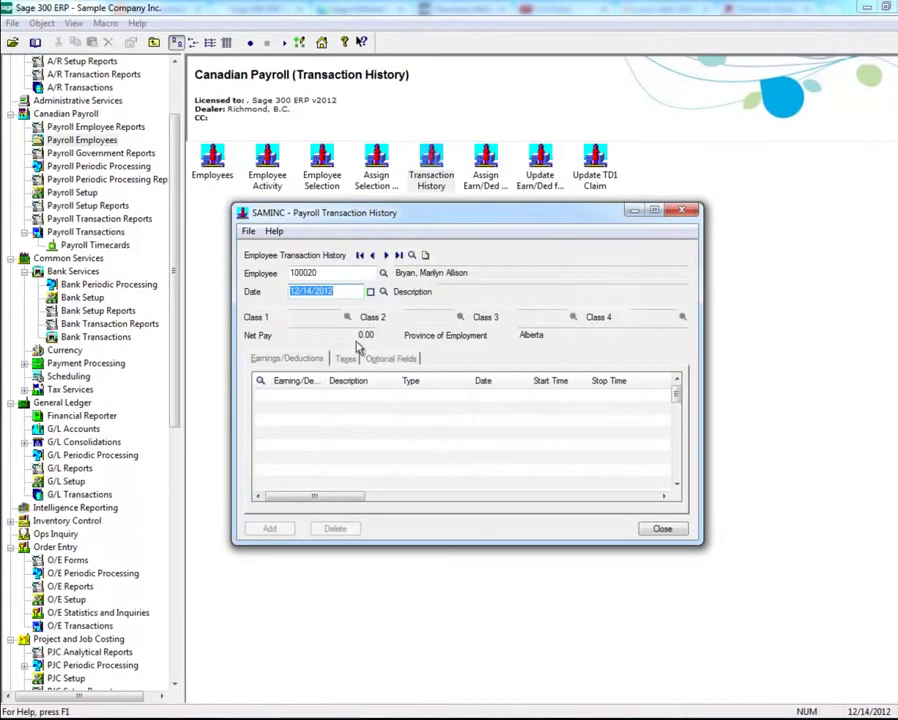
Add an HTPRE Health Premiums row to the transaction's earnings and deductions
key("Tab")
left_click(306, 384)
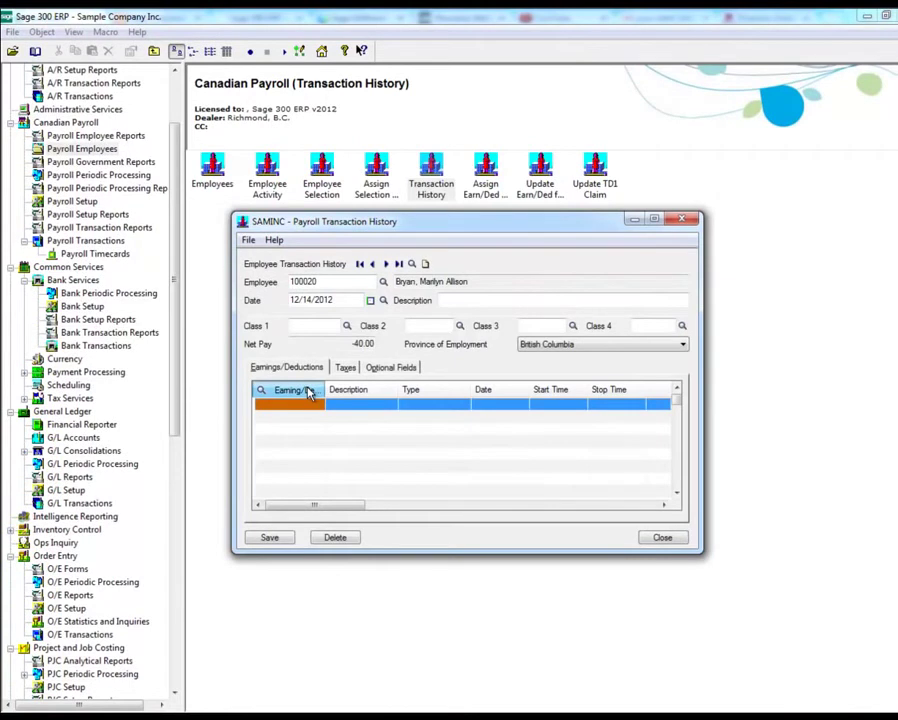
left_click(309, 392)
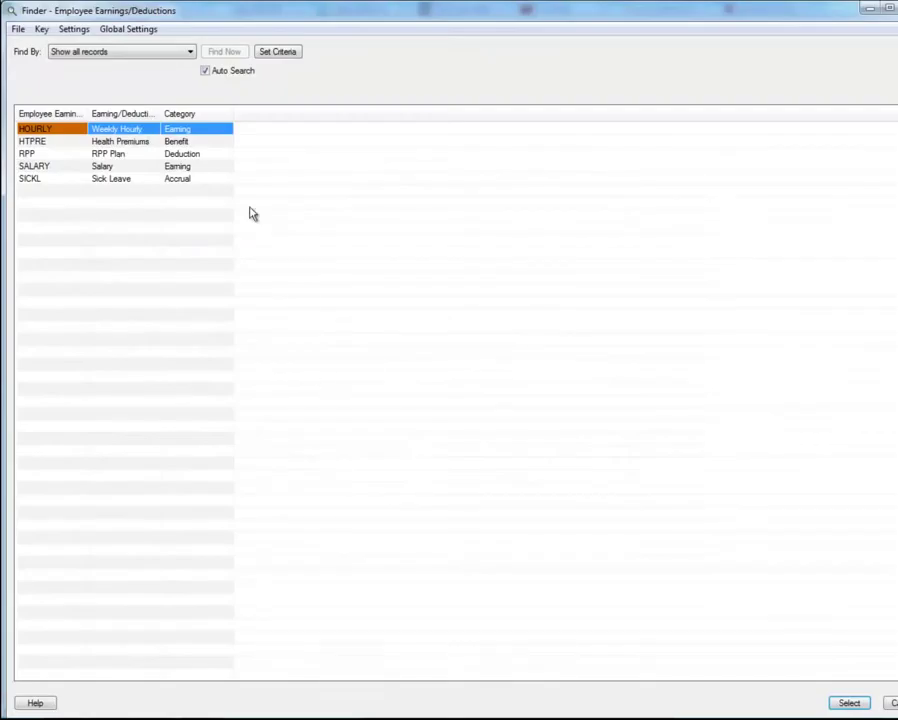
left_click(133, 143)
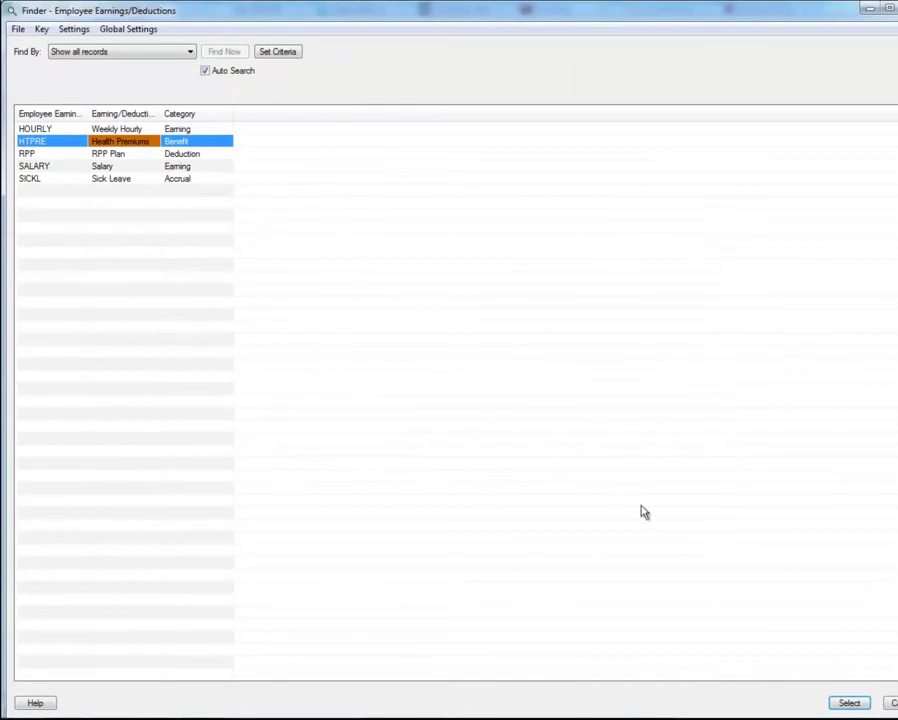
left_click(847, 703)
Enter the HTPRE employer extended amount of 2,000.00, save, and close the window
key("Tab")
key("Tab")
key("Tab")
key("Tab")
key("Tab")
key("Tab")
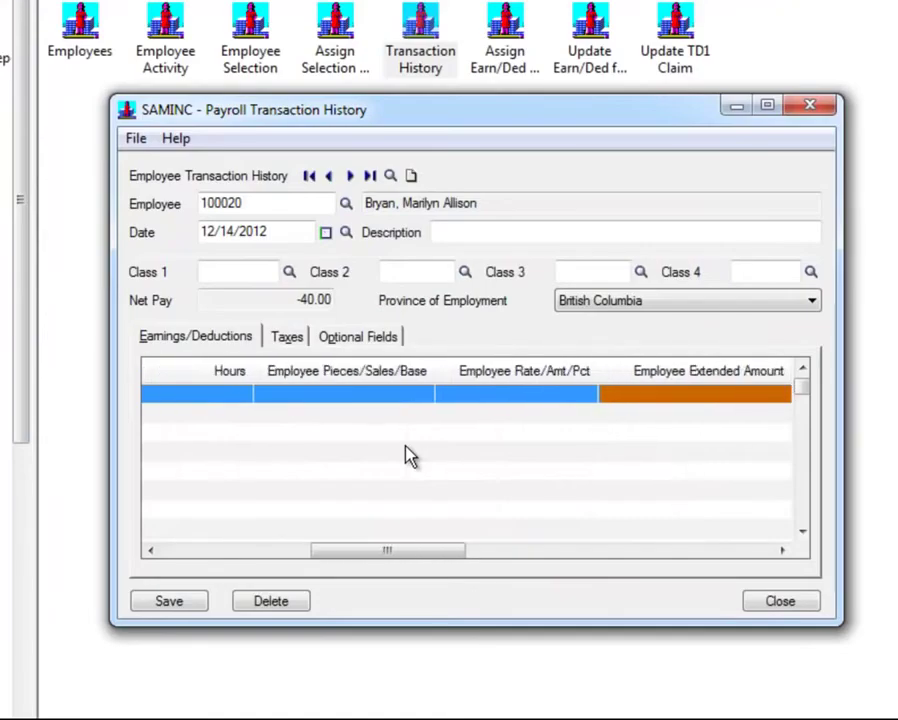
key("Tab")
key("Tab")
key("Tab")
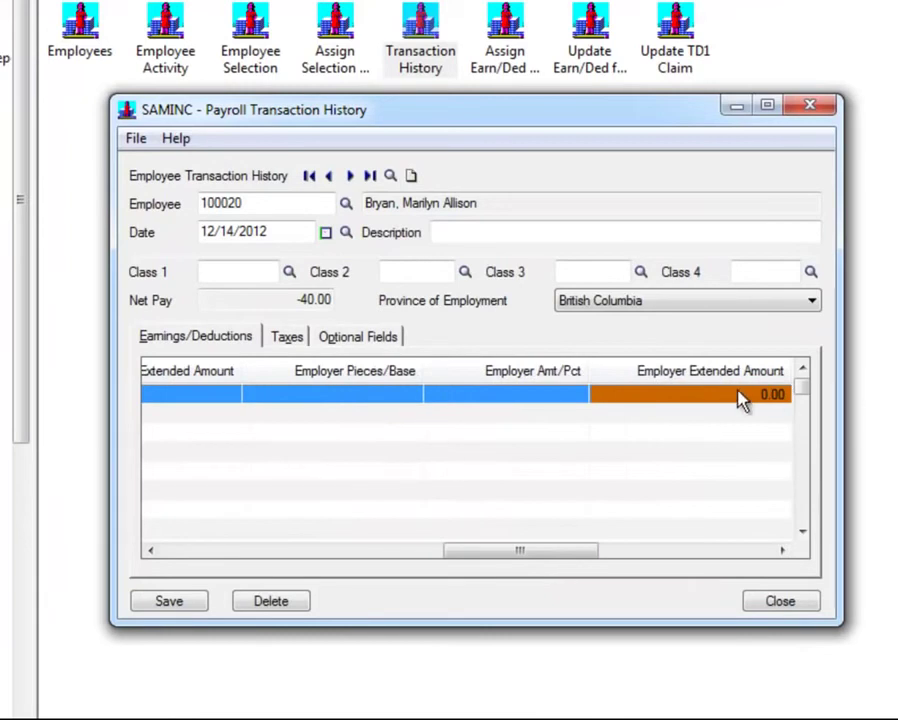
left_click(762, 395)
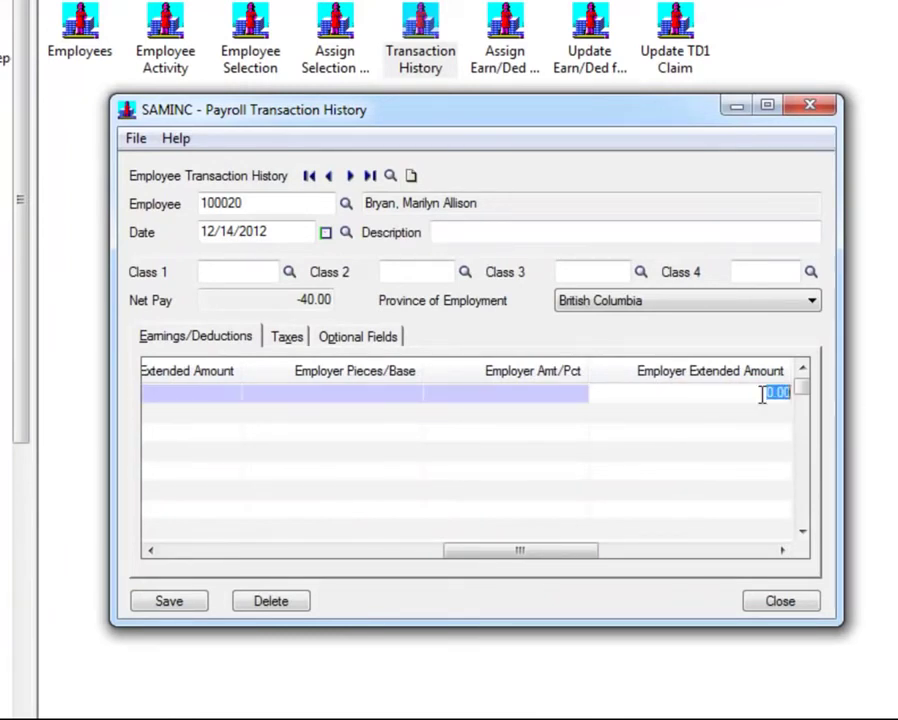
type("2.00")
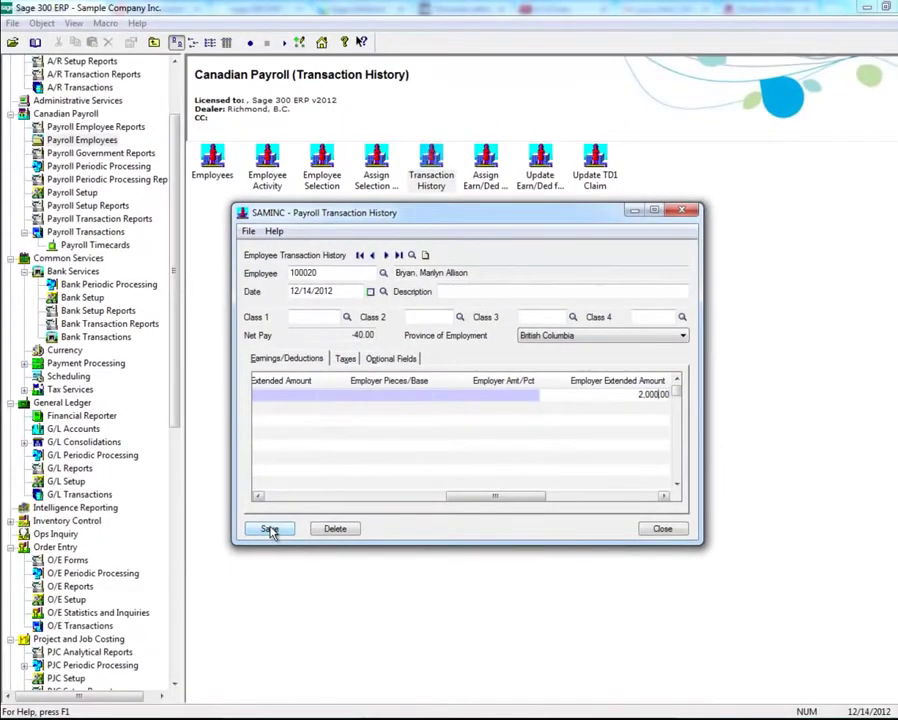
left_click(270, 529)
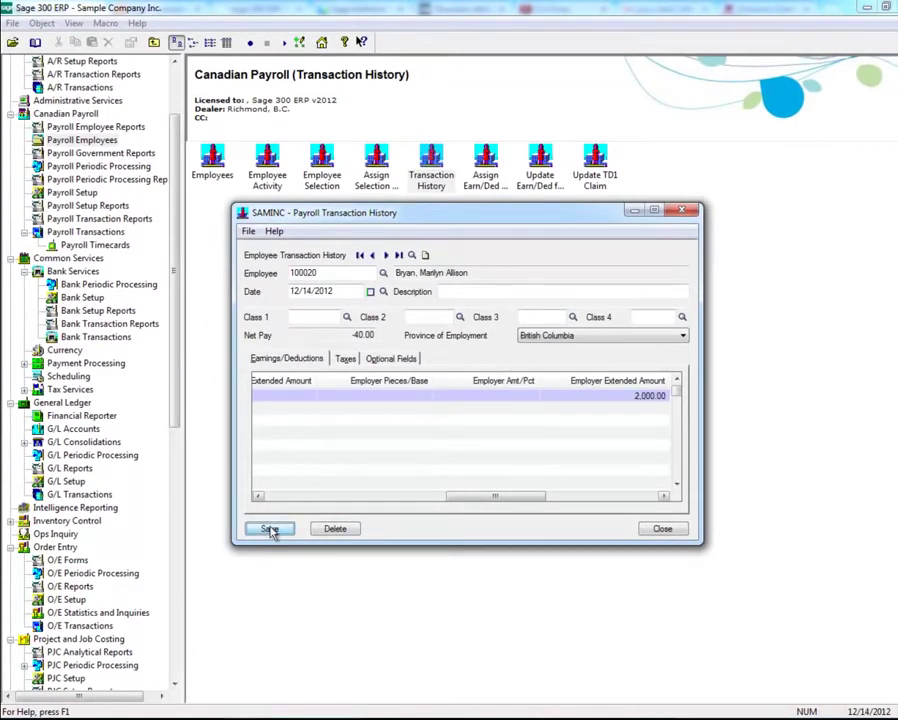
left_click(684, 533)
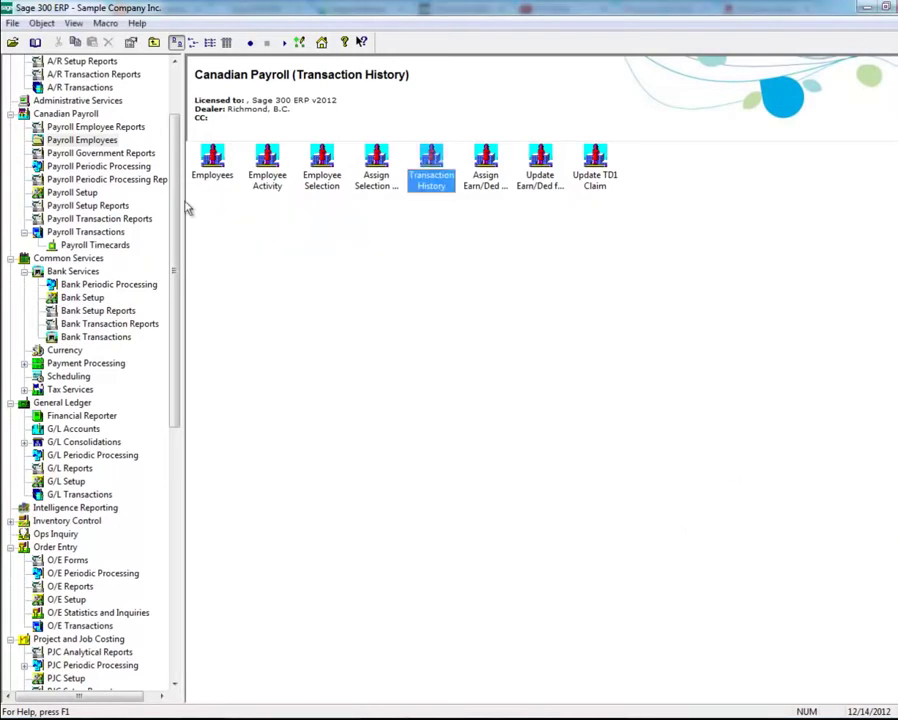
Reprint the T4 slips using the Employees - Plain Paper form
left_click(90, 153)
double_click(478, 178)
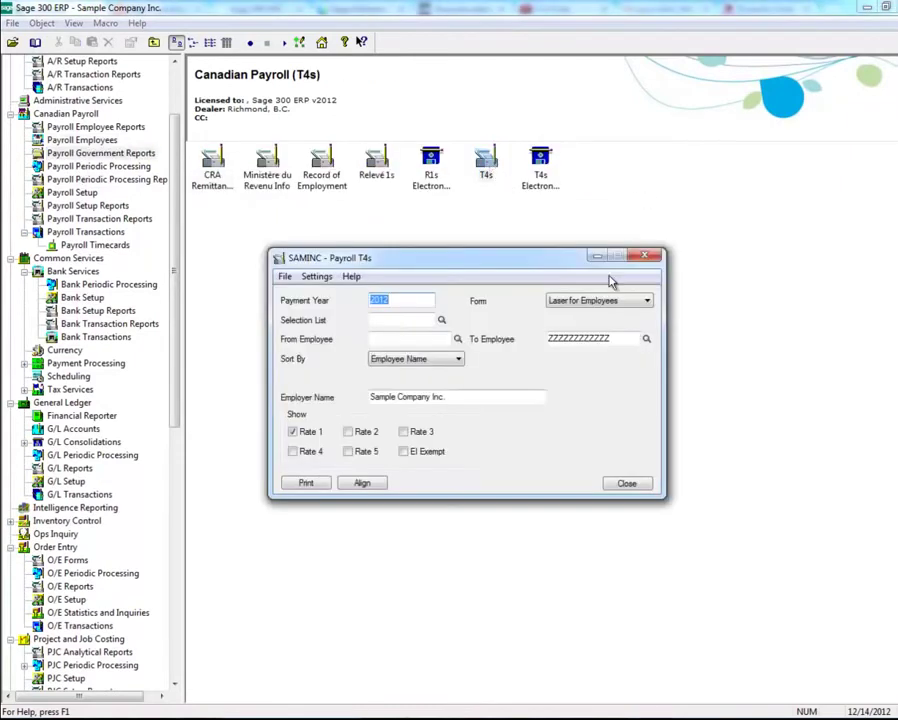
left_click(608, 302)
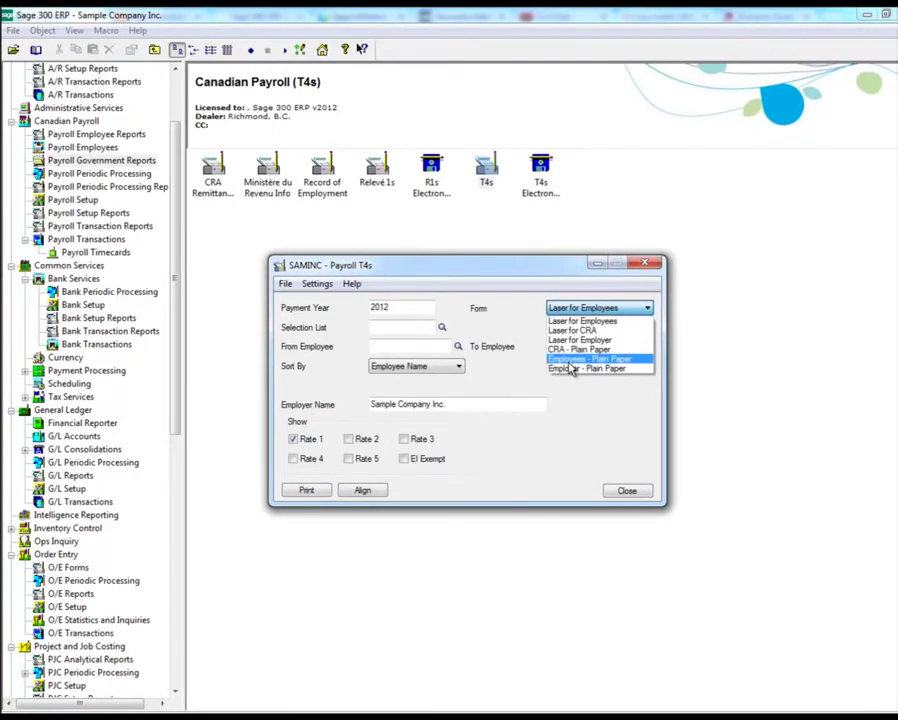
left_click(575, 359)
left_click(306, 490)
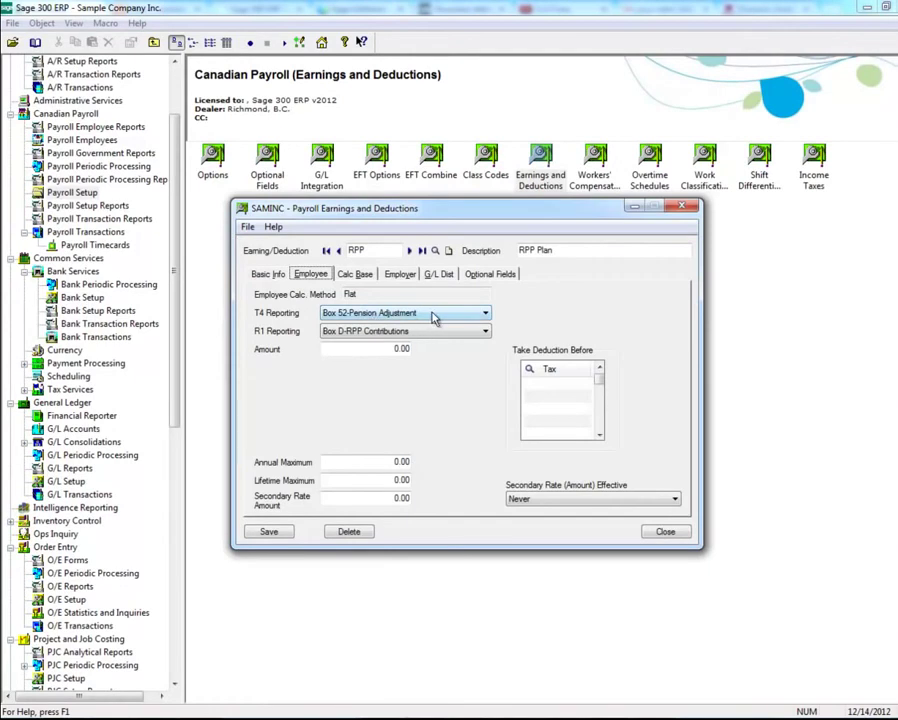
Report the RPP Plan deduction in T4 Box 52-Pension Adjustment, save it, and close the setup
left_click(376, 316)
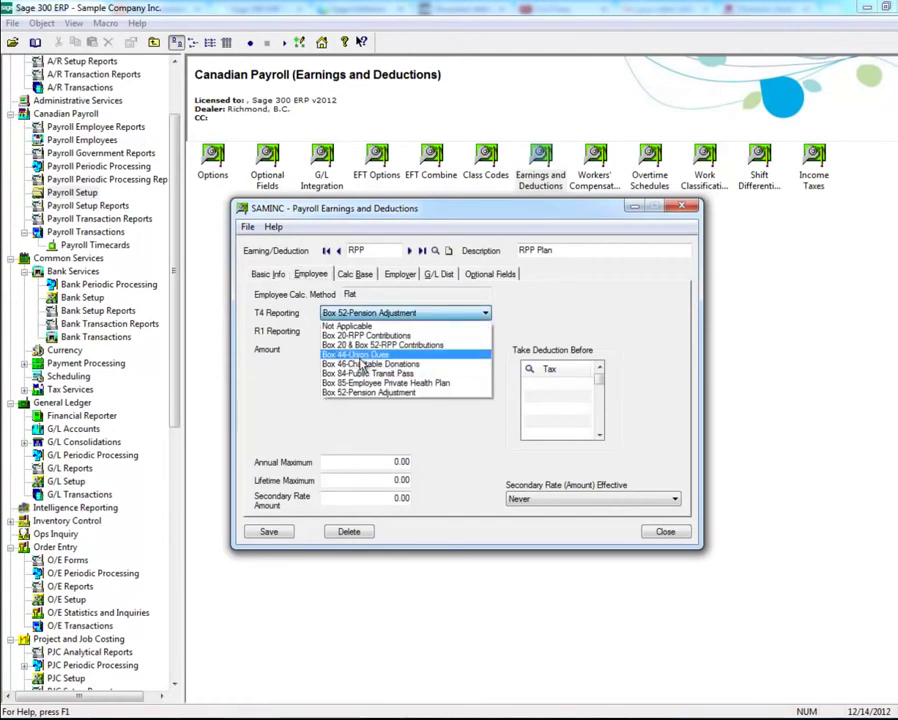
left_click(358, 392)
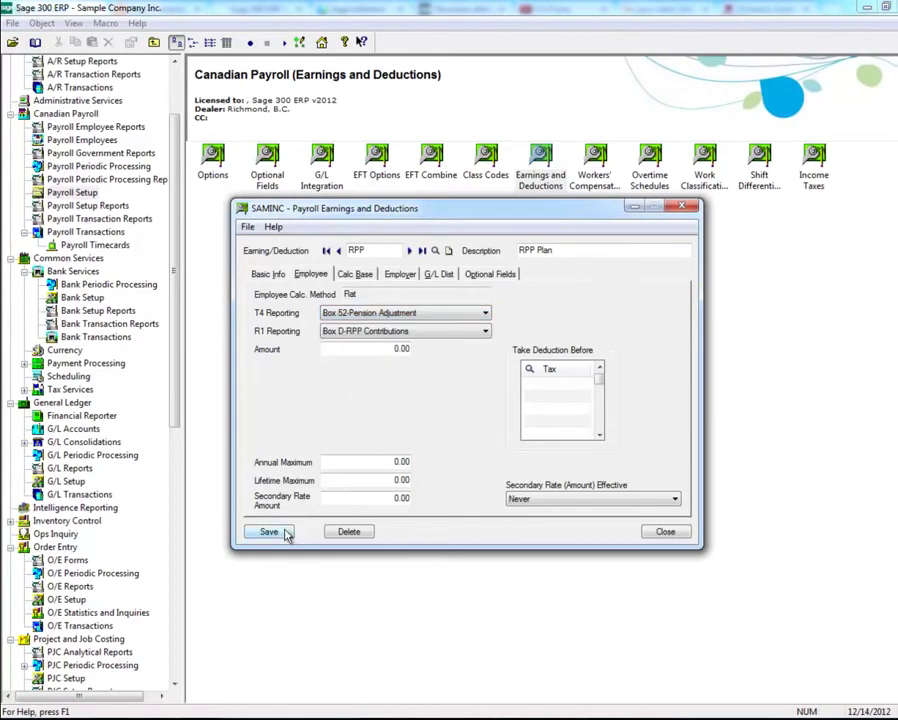
left_click(659, 532)
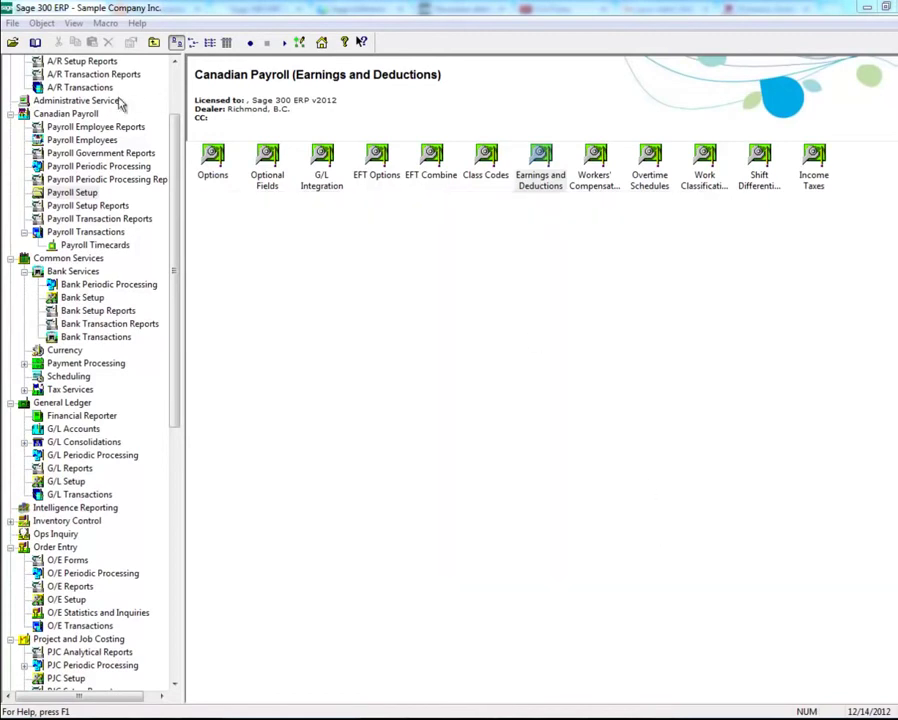
left_click(105, 141)
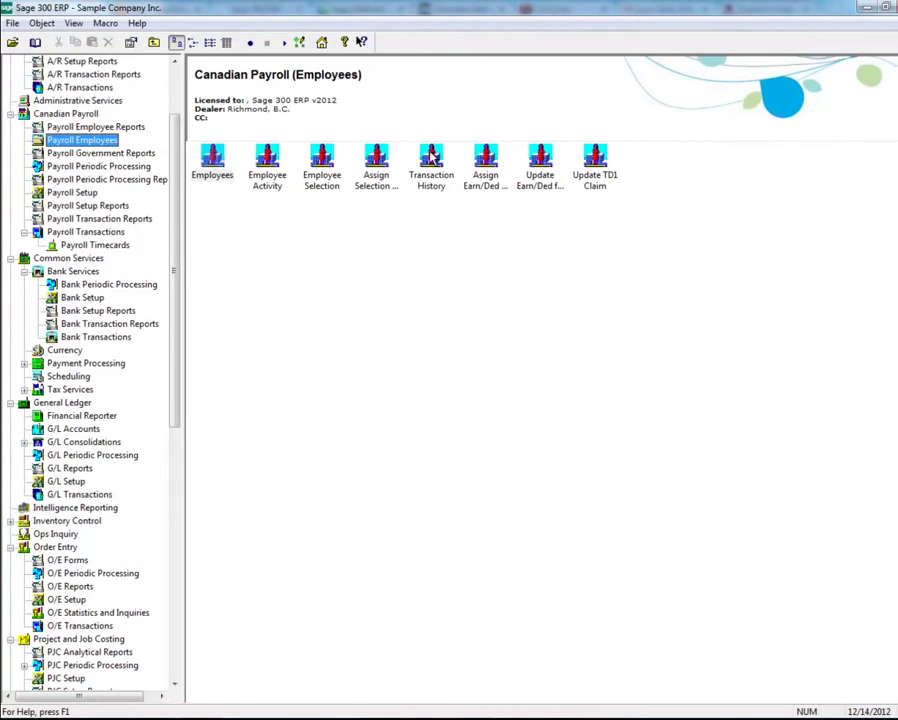
Add a new RPP Plan row below HTPRE in the employee's transaction history
double_click(431, 160)
left_click(307, 395)
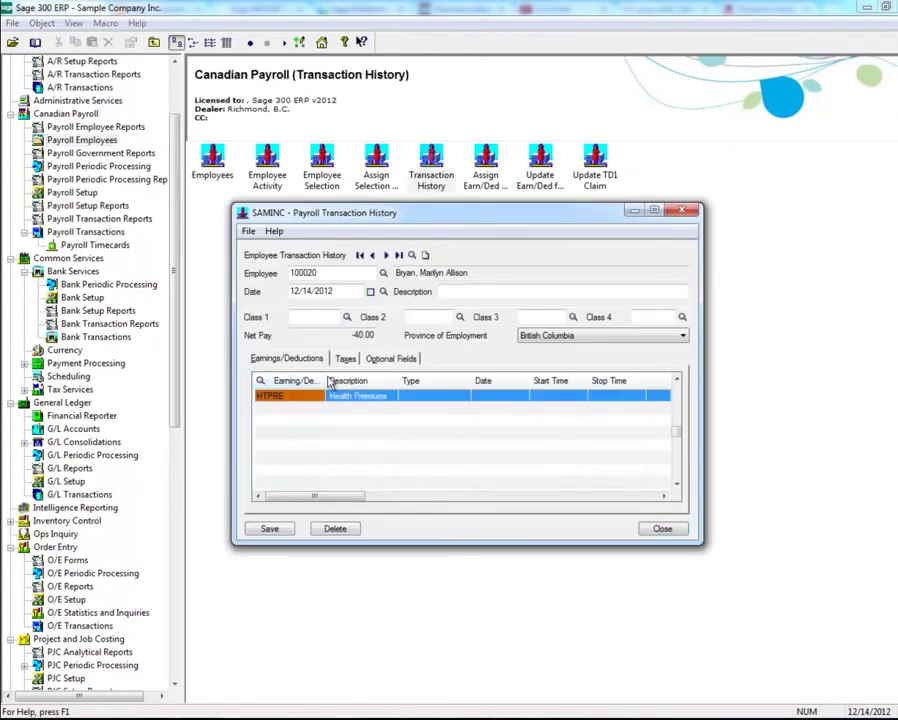
key("Down")
left_click(318, 407)
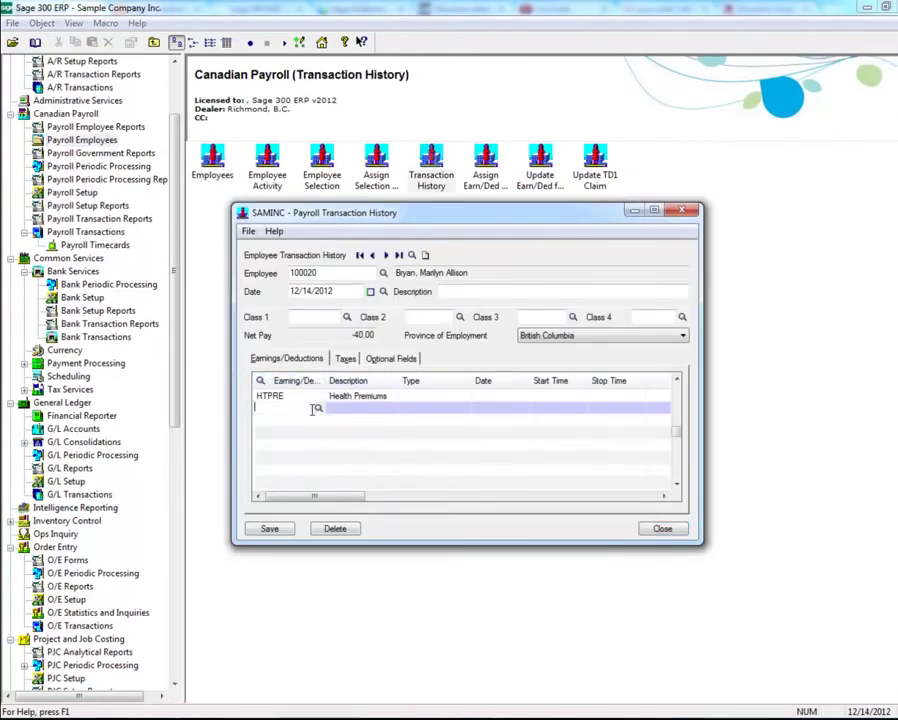
left_click(316, 410)
left_click(170, 154)
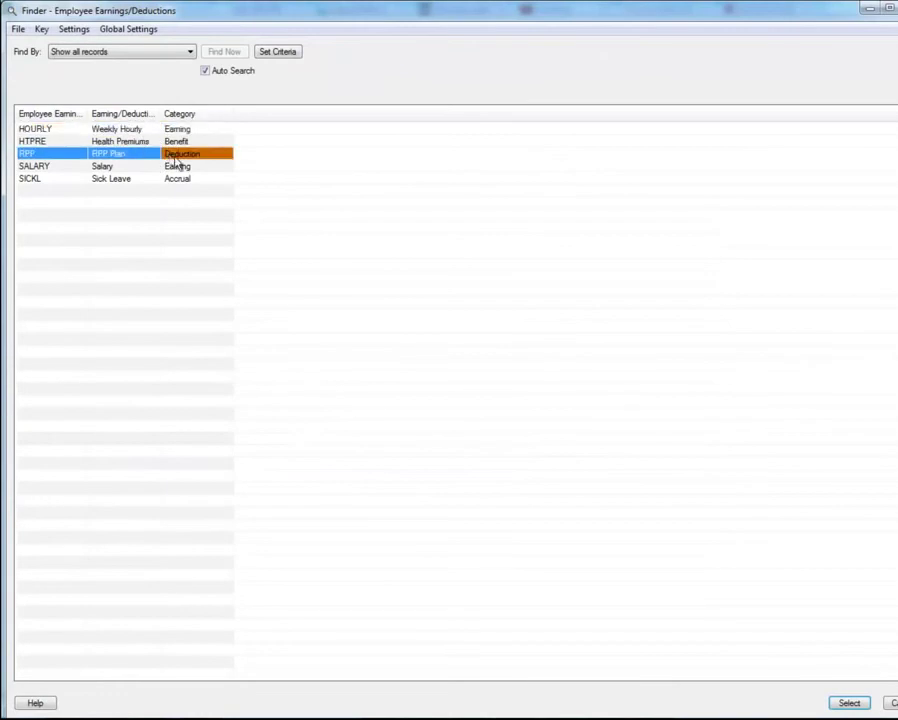
left_click(849, 703)
Enter 100 as the RPP row's Employee Extended Amount
key("Tab")
key("Tab")
key("Tab")
key("Tab")
key("Tab")
key("Tab")
key("Tab")
key("Tab")
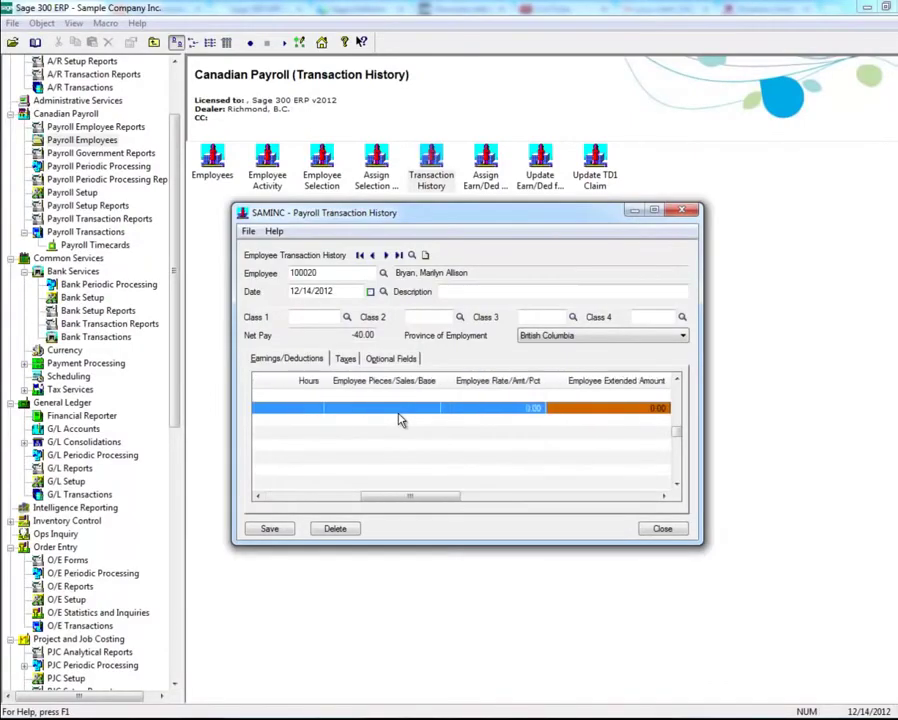
left_click_drag(400, 497, 476, 503)
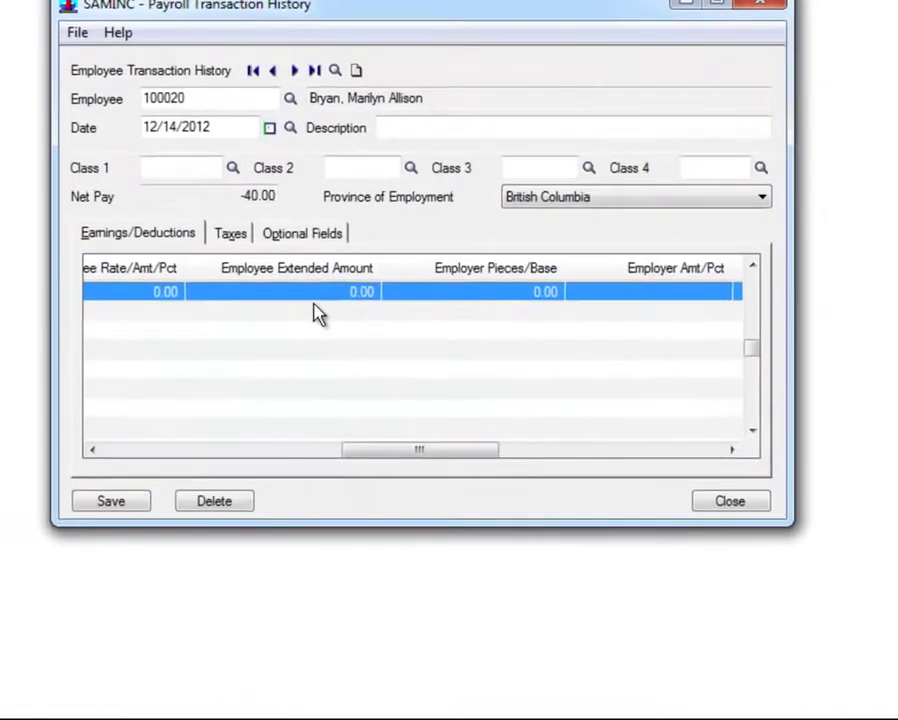
left_click(416, 395)
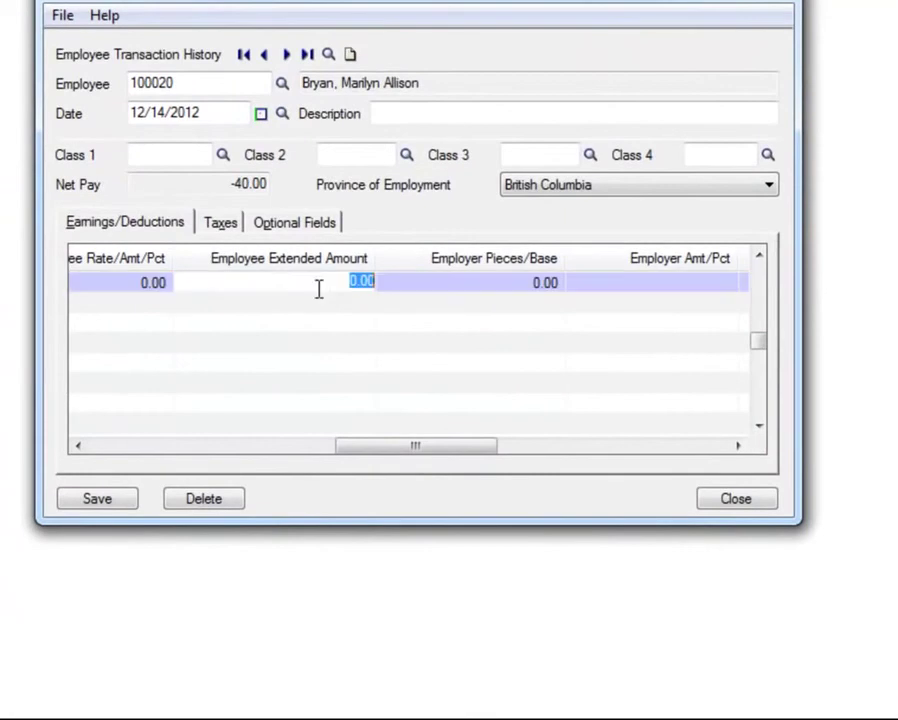
type("100")
Save the transaction history with the RPP row, bringing Net Pay to -140.00
left_click(98, 502)
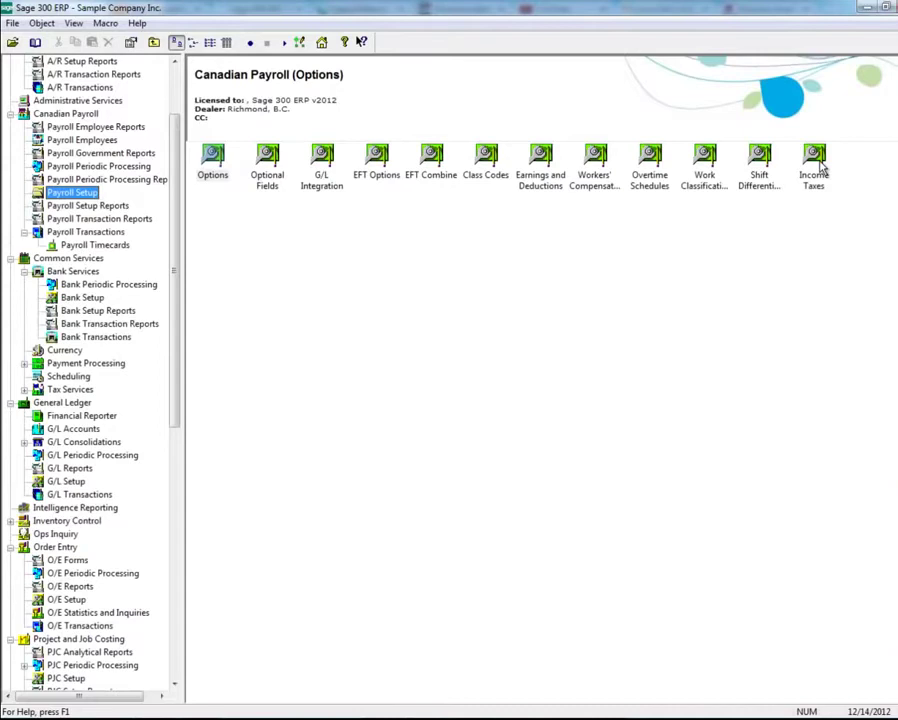
left_click(812, 160)
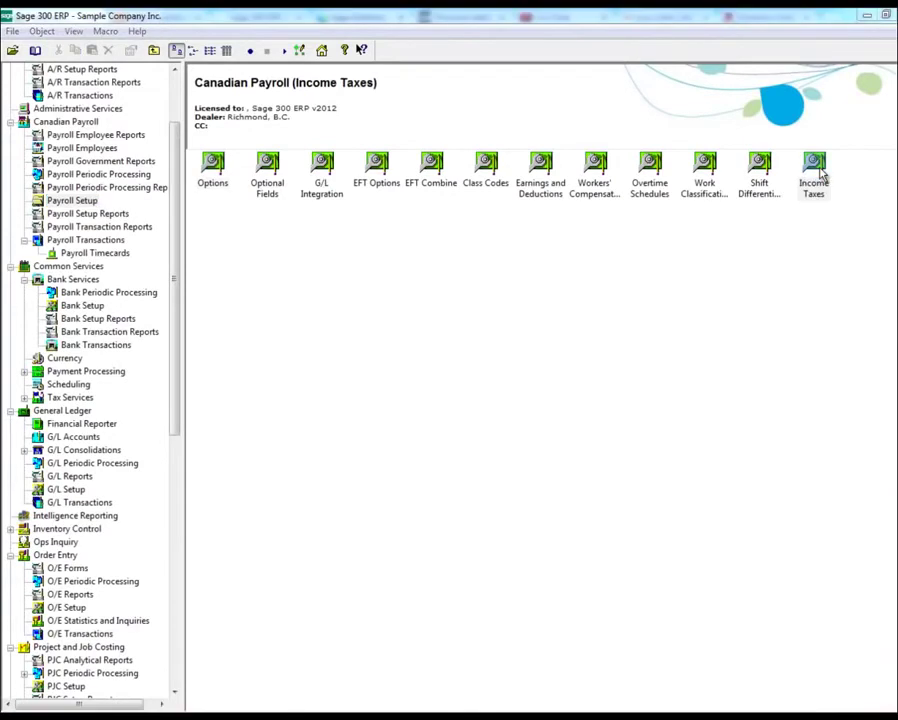
Fill in the employer's payroll reporting ID on the EI Rate 1 income tax and close it
double_click(816, 168)
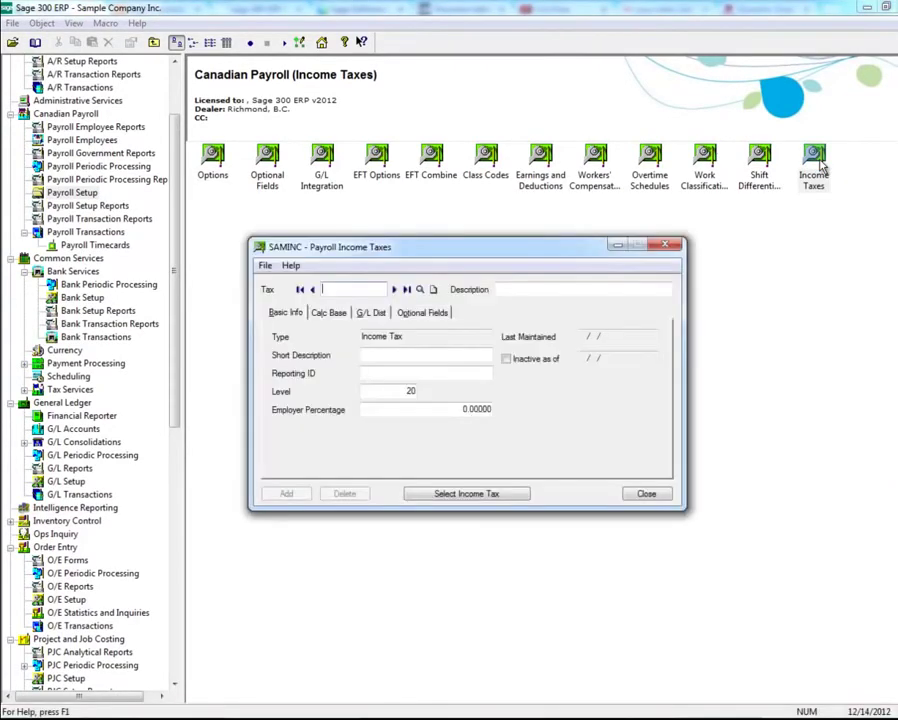
left_click(405, 298)
left_click(435, 382)
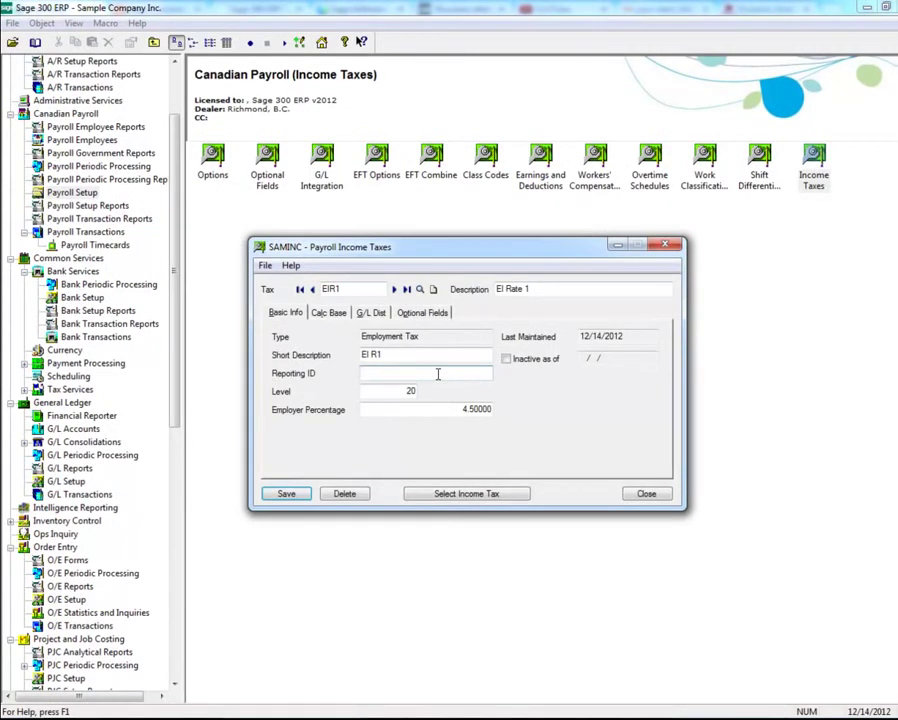
type("111456786RP0001")
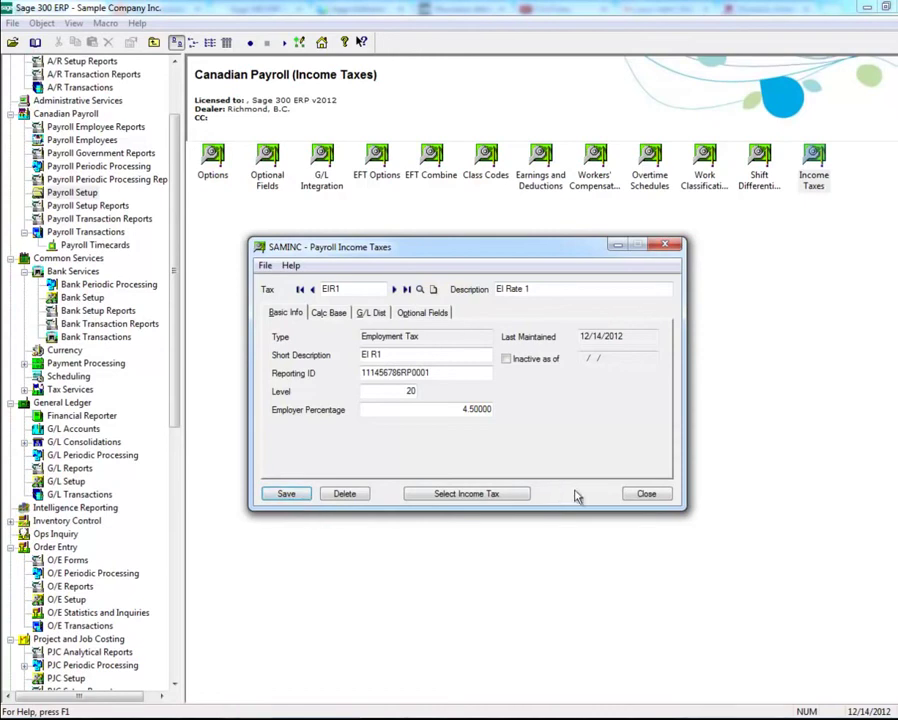
left_click(650, 496)
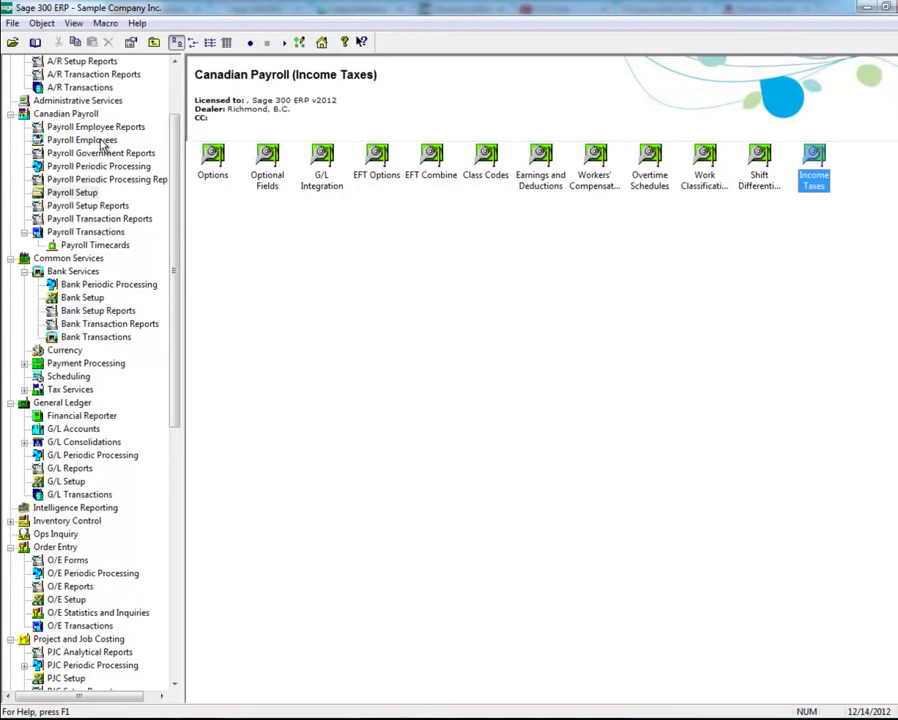
left_click(100, 153)
Print the T4 slips on the Employer - Plain Paper form, then open the employee's record
left_click(485, 165)
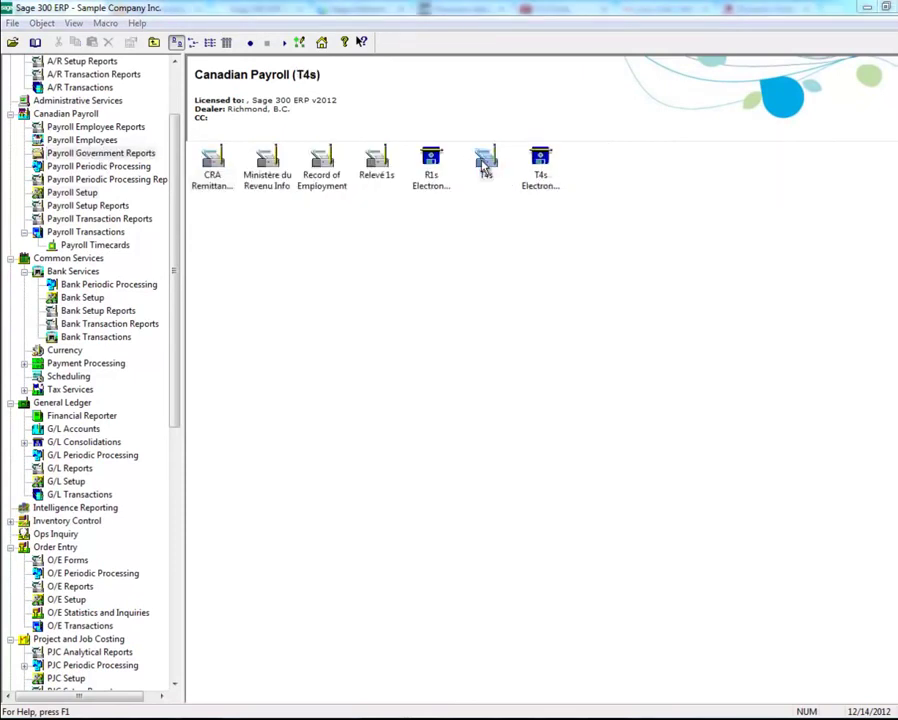
double_click(485, 165)
left_click(592, 306)
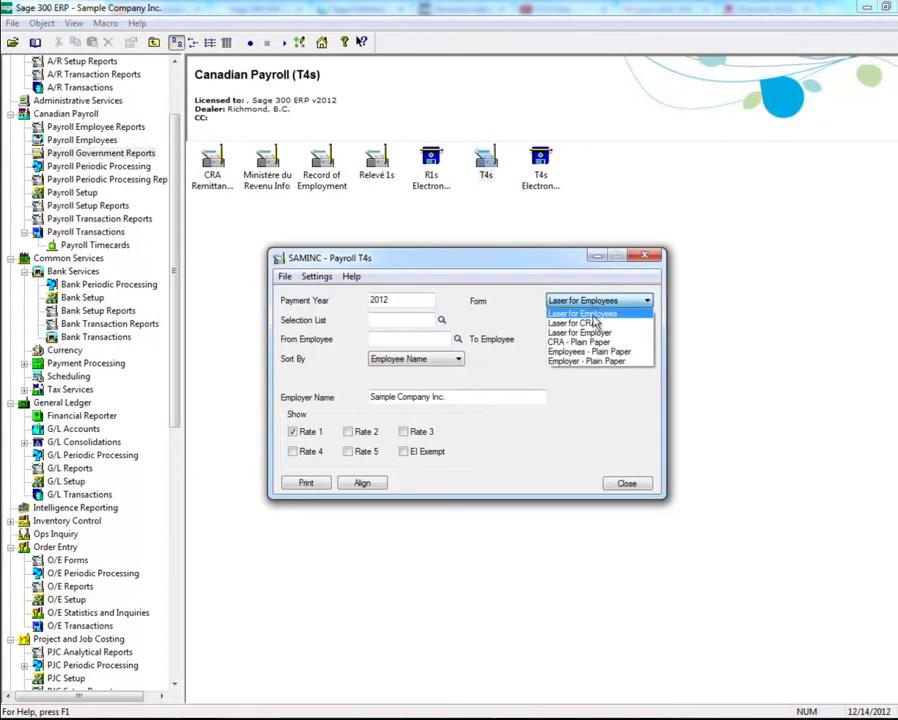
left_click(594, 364)
left_click(316, 483)
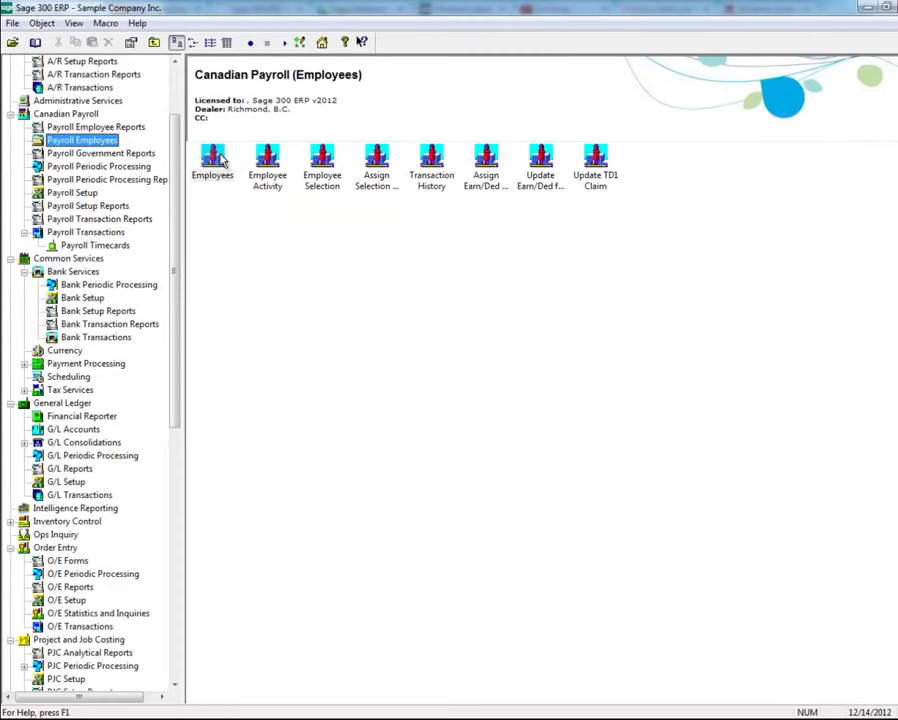
double_click(222, 160)
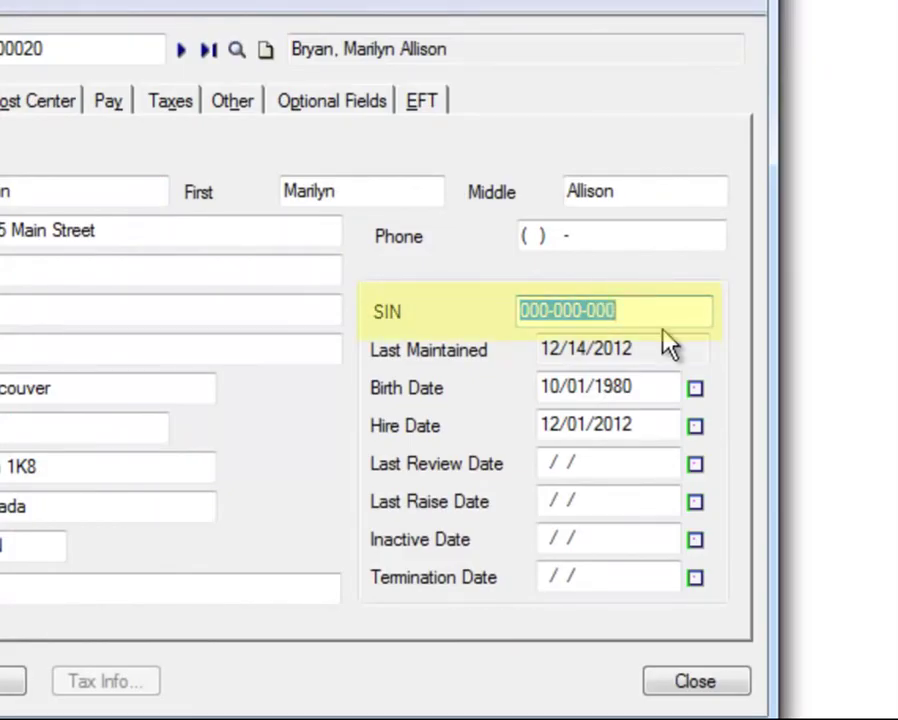
Check the employee's placeholder SIN field, leaving it unchanged
left_click(662, 310)
left_click(644, 309)
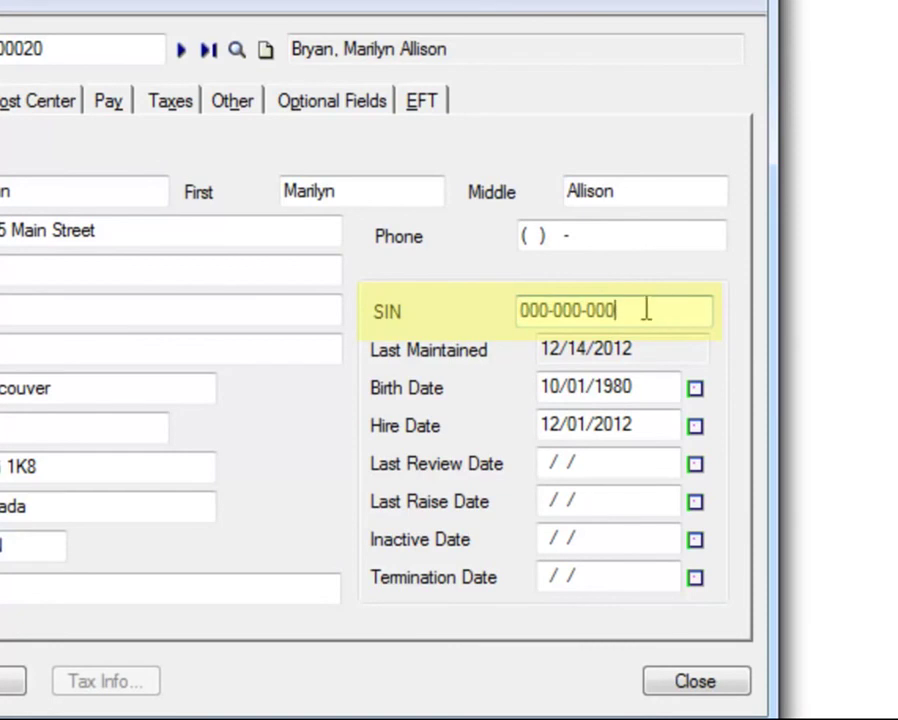